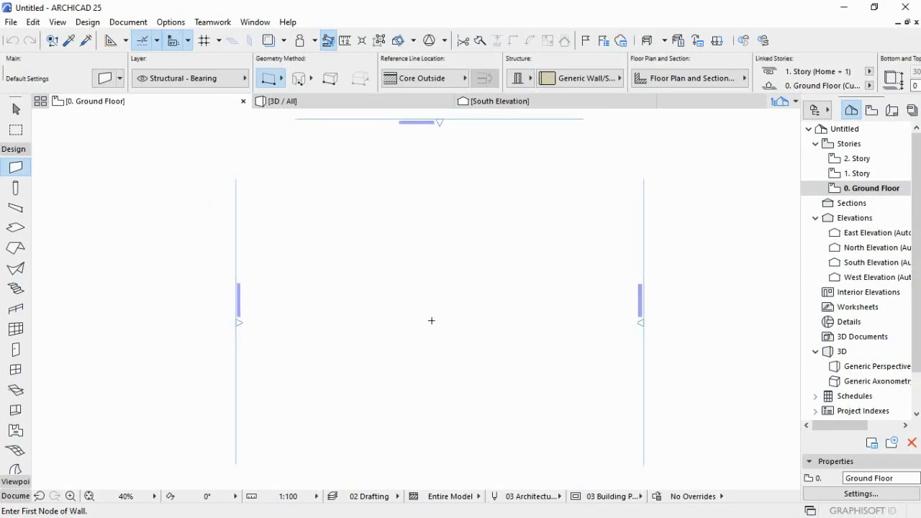
# - Set the default column's cross-section to 20 by 20 and its top link to Not Linked
pyautogui.scroll(1, 431, 320)
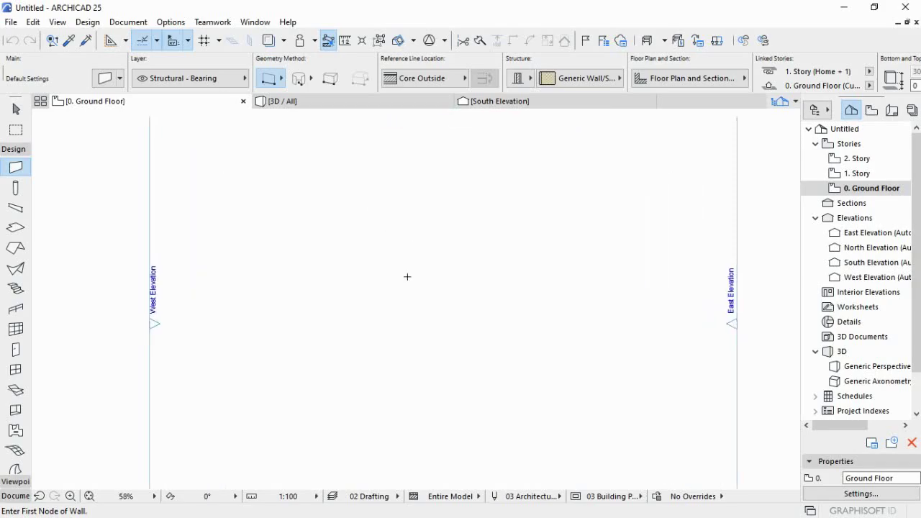
pyautogui.scroll(-1, 410, 234)
pyautogui.scroll(2, 442, 286)
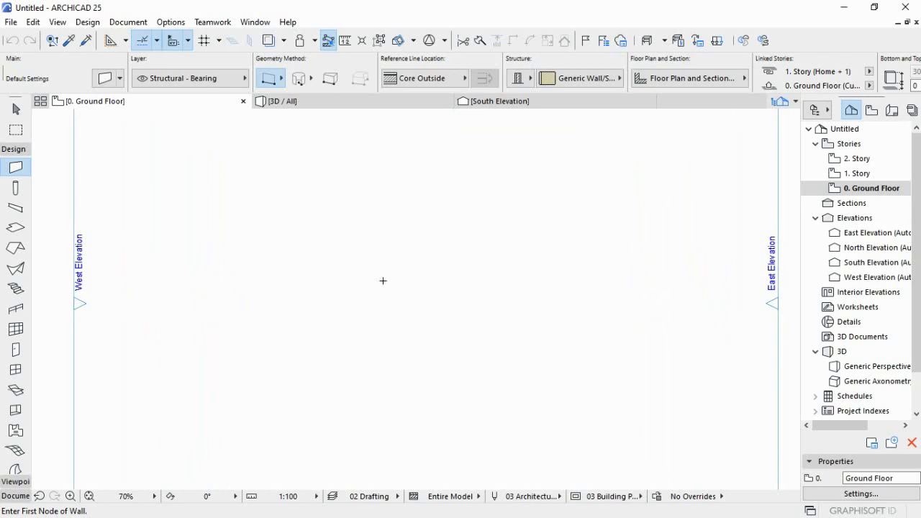
pyautogui.click(16, 188)
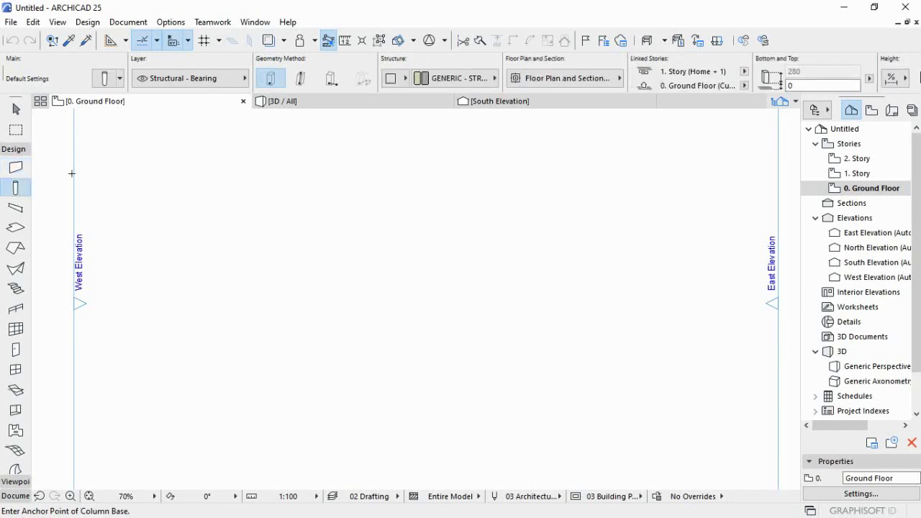
pyautogui.click(107, 79)
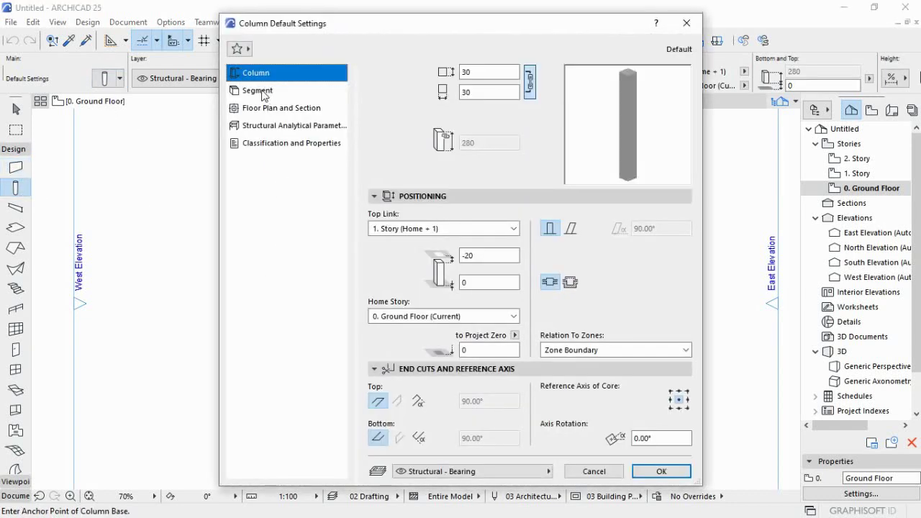
pyautogui.click(488, 92)
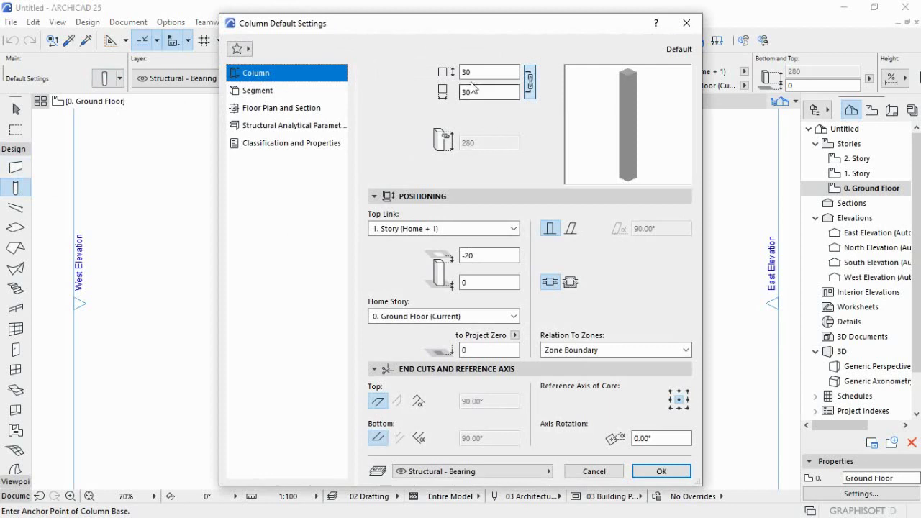
pyautogui.click(474, 72)
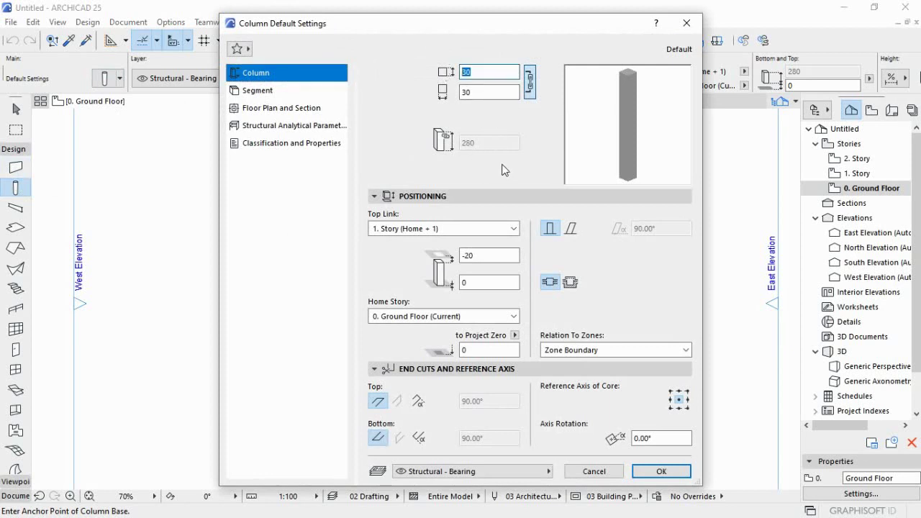
pyautogui.write('2')
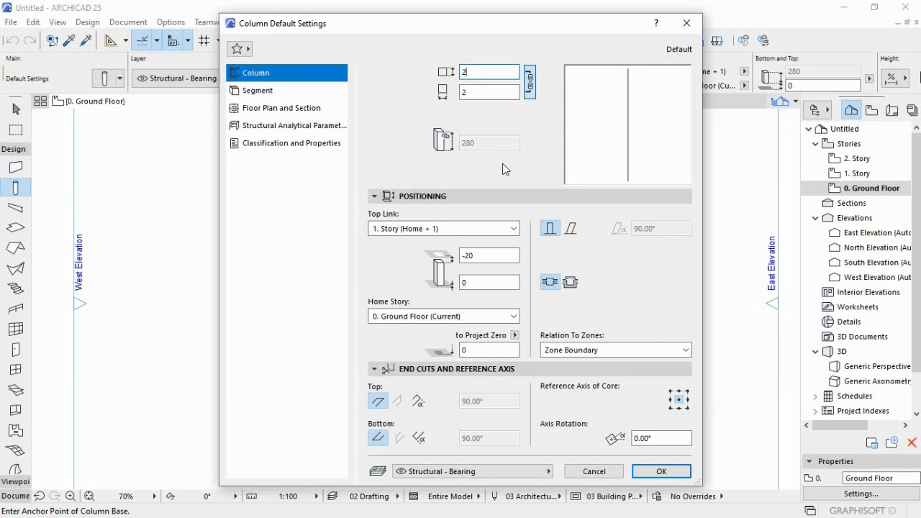
pyautogui.write('0')
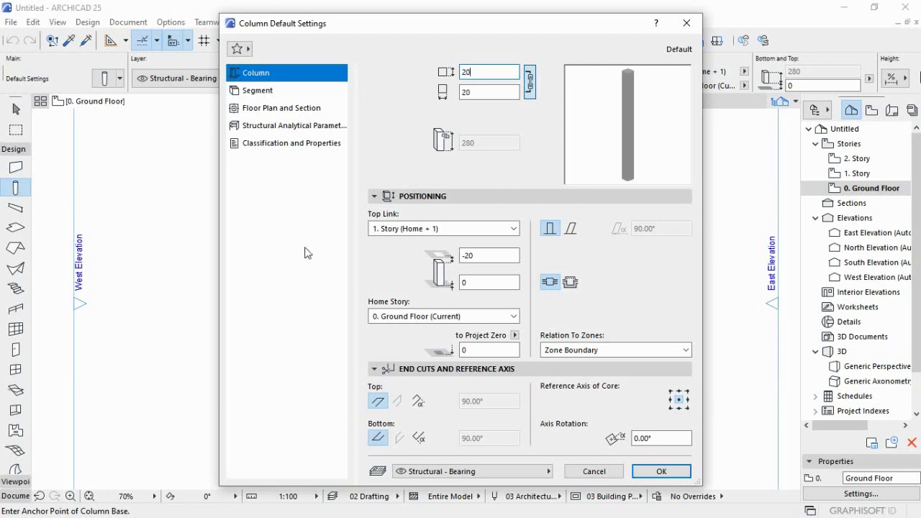
pyautogui.click(512, 229)
pyautogui.click(380, 274)
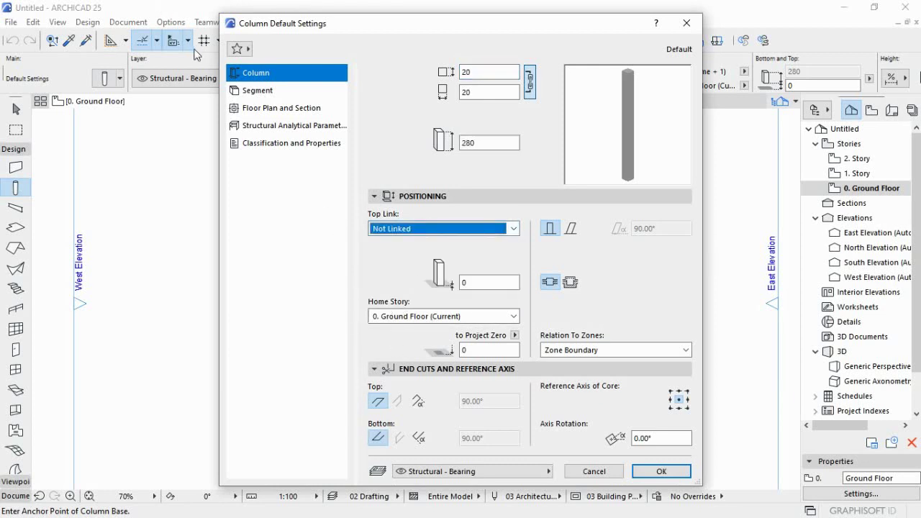
# - Give the default column segment a circular profile and set its height to 300
pyautogui.click(260, 92)
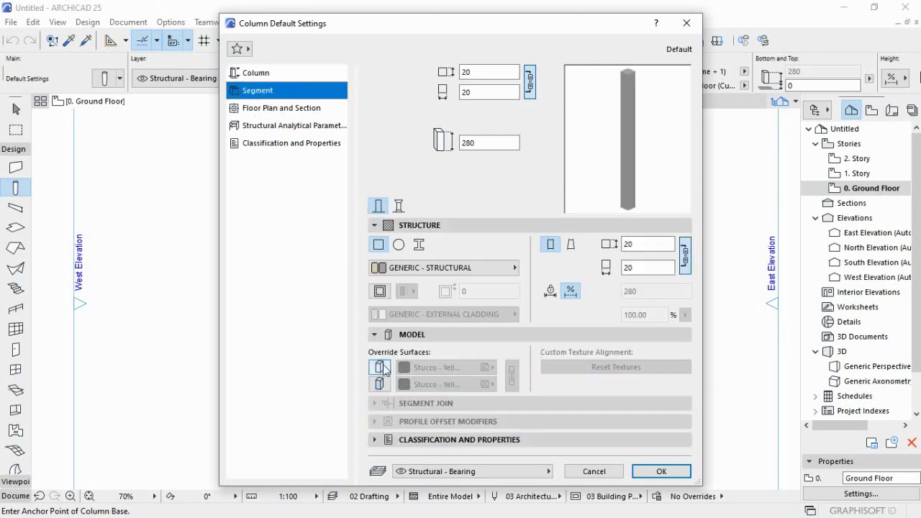
pyautogui.click(405, 246)
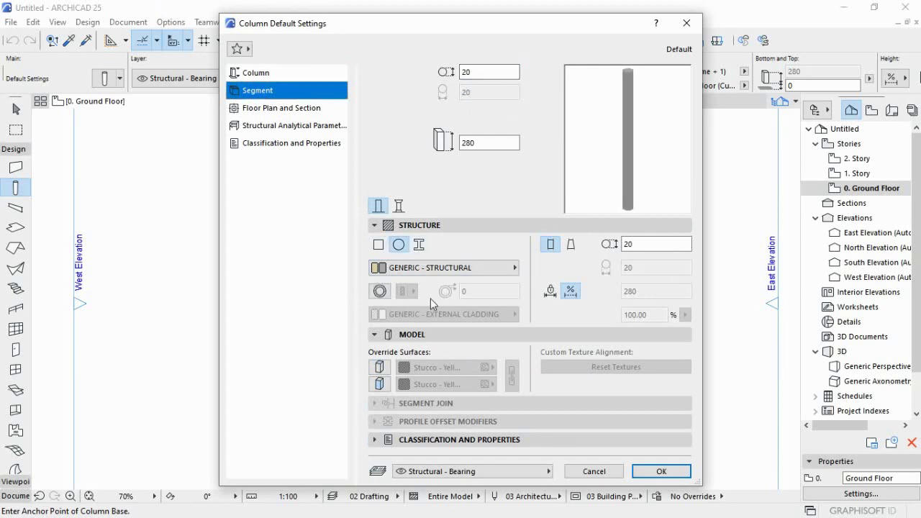
pyautogui.click(475, 143)
pyautogui.write('00')
# - Override both surfaces of the column segment with linked Wood - Walnut Vertical and accept the default settings
pyautogui.click(379, 367)
pyautogui.click(379, 384)
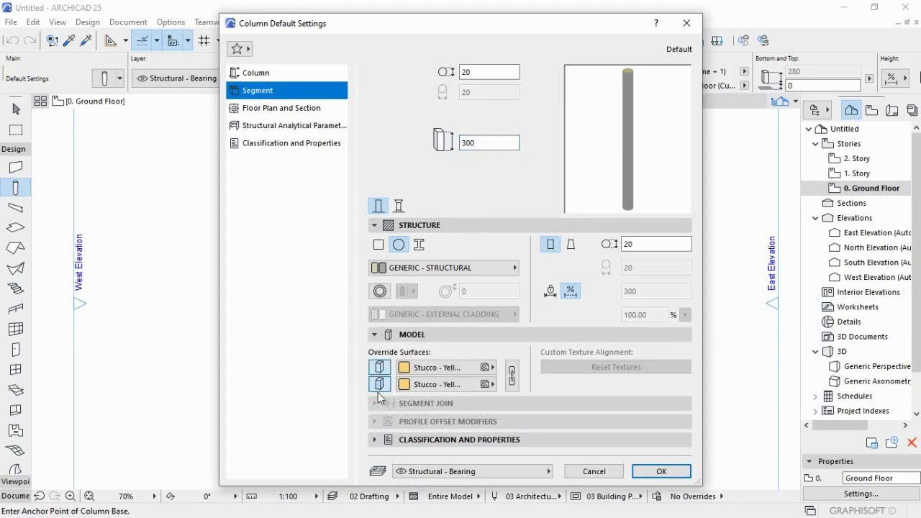
pyautogui.click(469, 369)
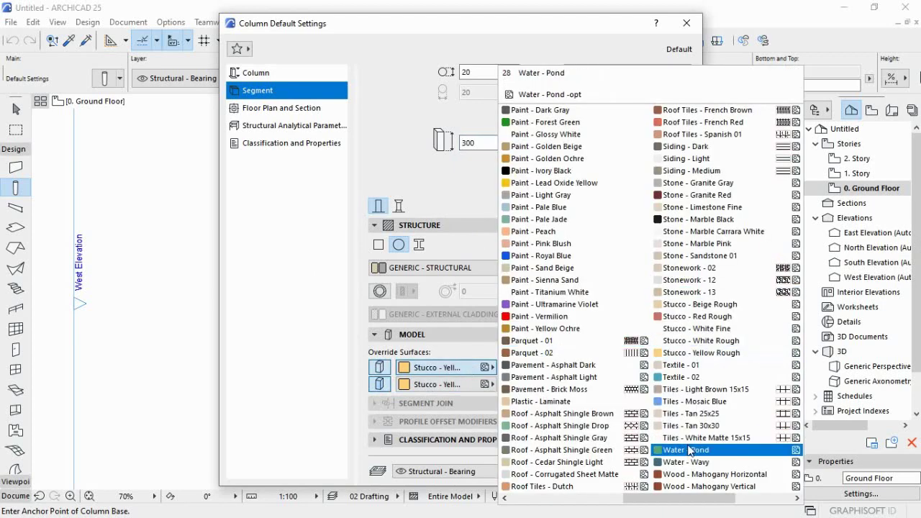
pyautogui.moveTo(655, 500); pyautogui.dragTo(711, 500)
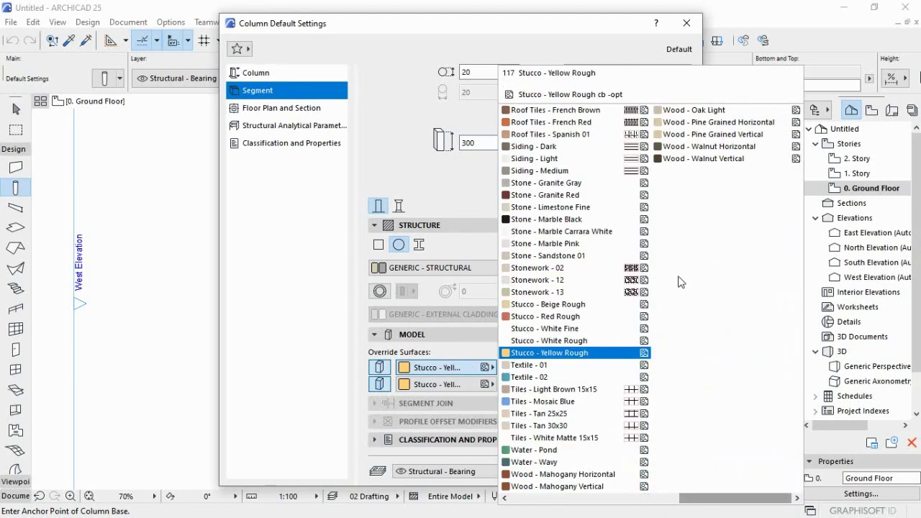
pyautogui.click(720, 159)
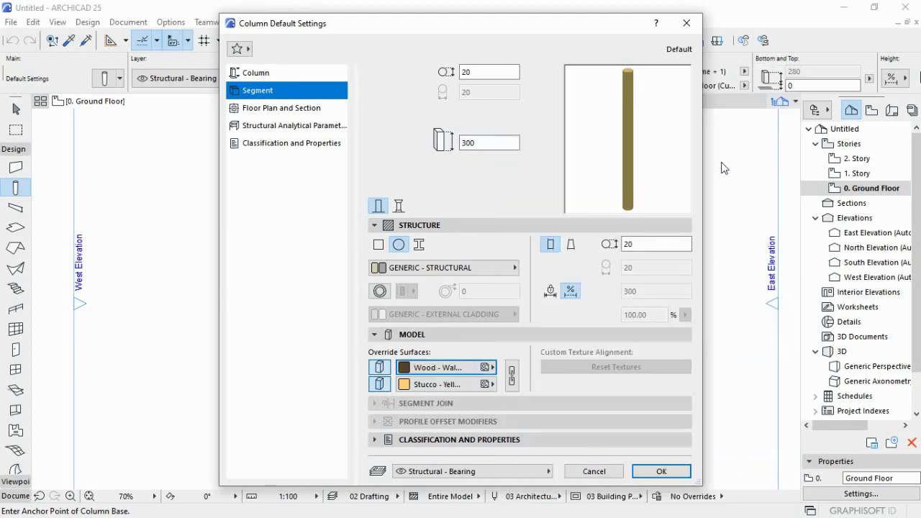
pyautogui.click(512, 375)
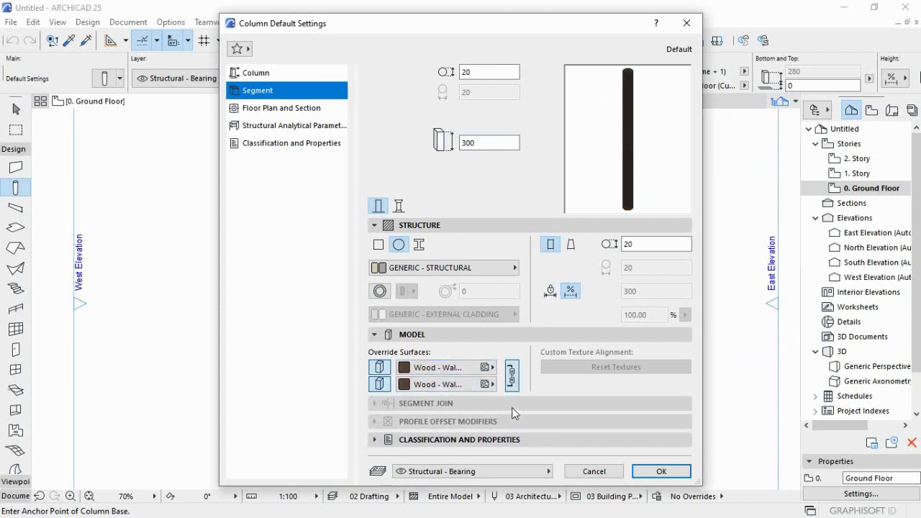
pyautogui.click(661, 471)
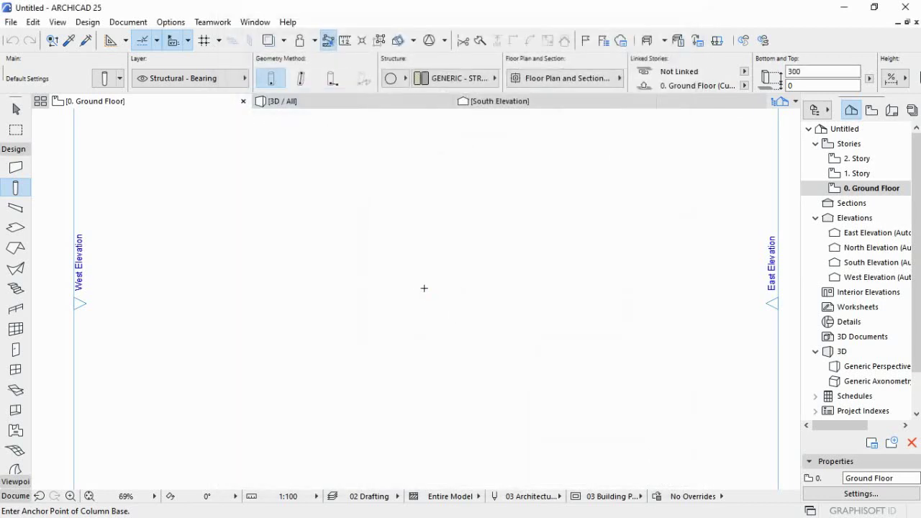
# - Place one round column on the ground floor plan, about midway between the west and east elevation markers
pyautogui.scroll(-2, 424, 295)
pyautogui.scroll(6, 423, 298)
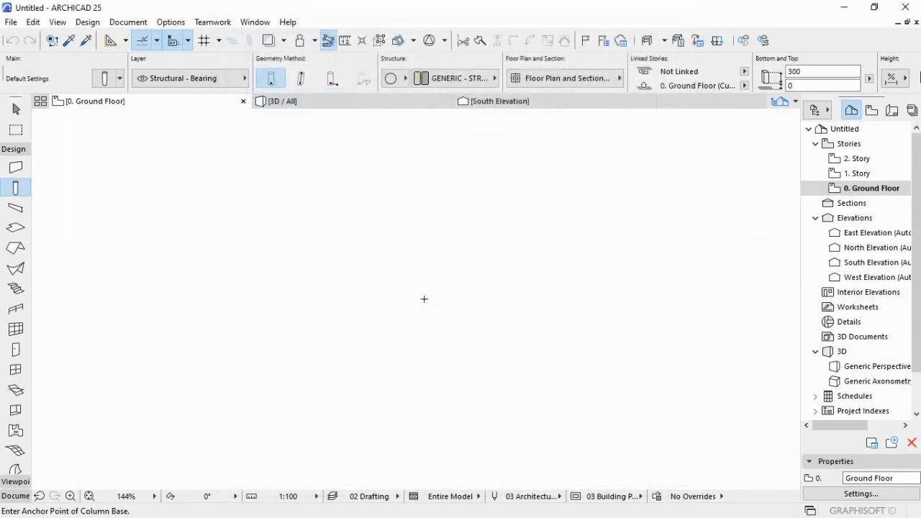
pyautogui.click(423, 298)
pyautogui.scroll(8, 424, 298)
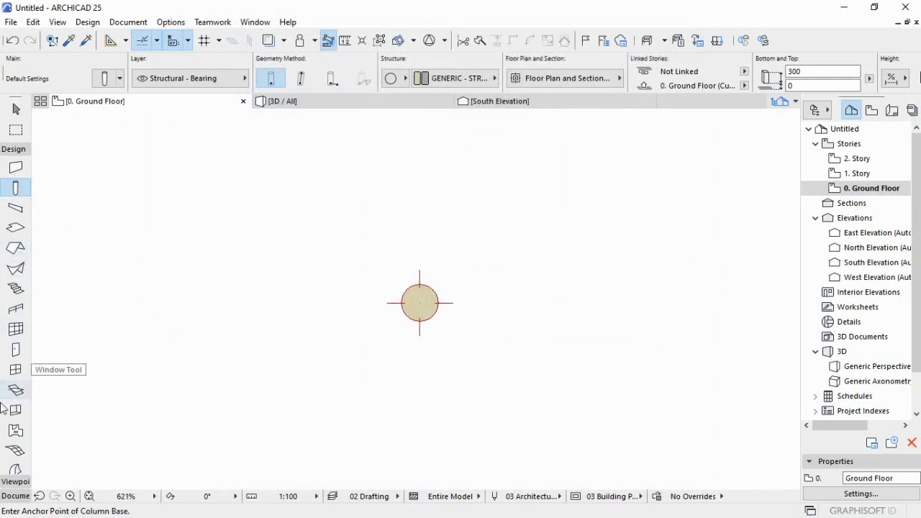
# - Activate the Arc/Circle tool from the documentation tools and set its pen to 21
pyautogui.click(17, 484)
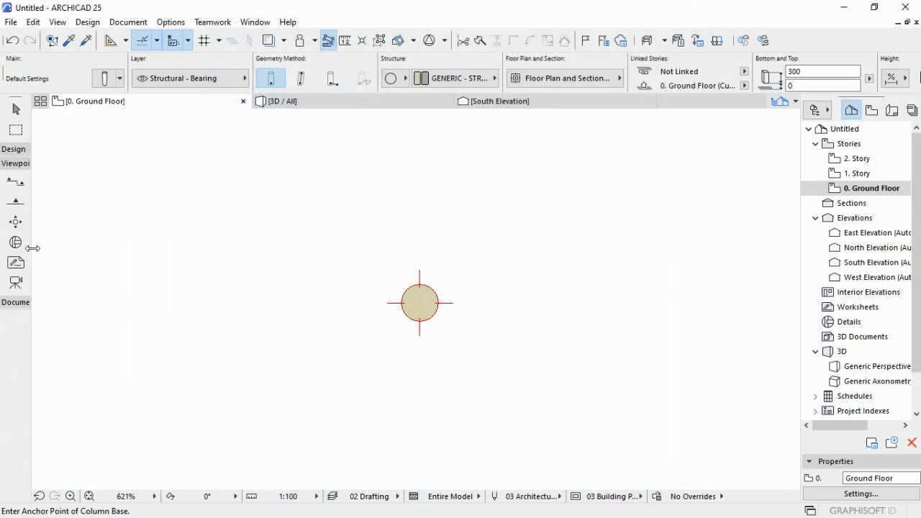
pyautogui.click(17, 164)
pyautogui.click(14, 179)
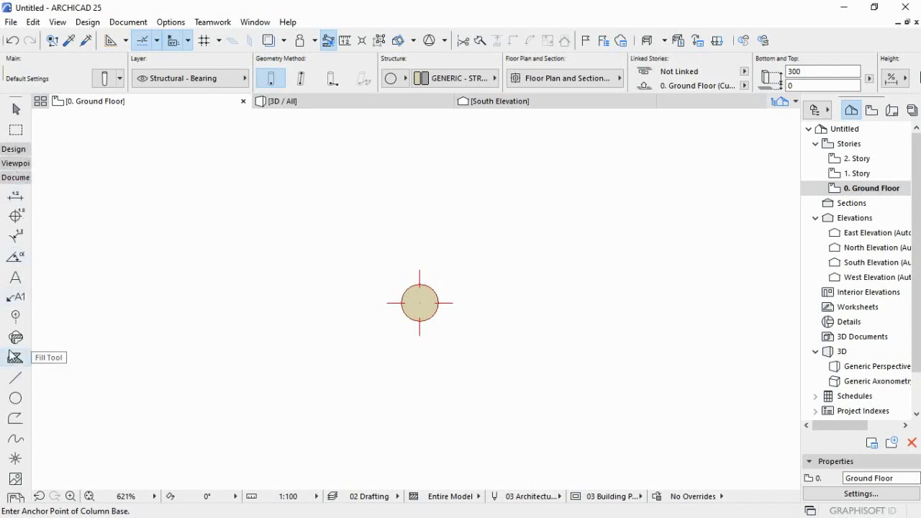
pyautogui.click(15, 399)
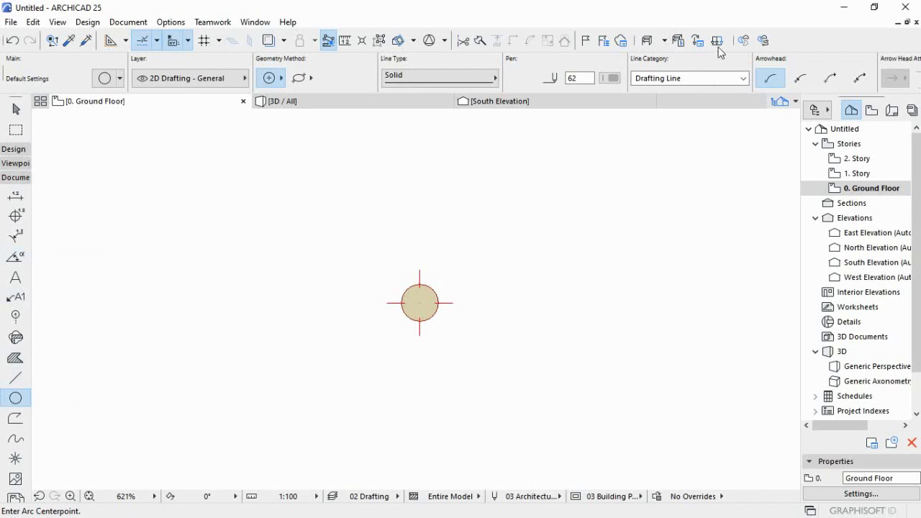
pyautogui.click(609, 78)
pyautogui.click(628, 90)
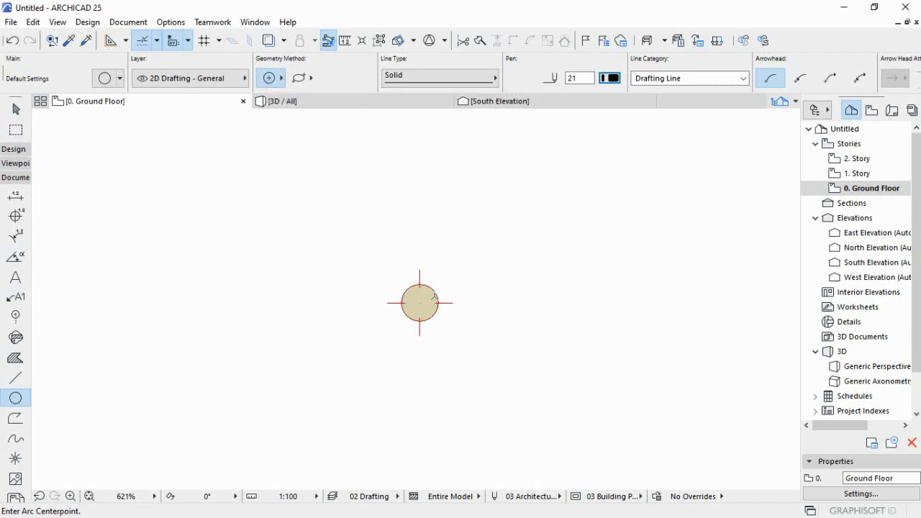
# - Draw a full circle with a radius of 100 centred on the column
pyautogui.scroll(3, 437, 301)
pyautogui.scroll(3, 409, 305)
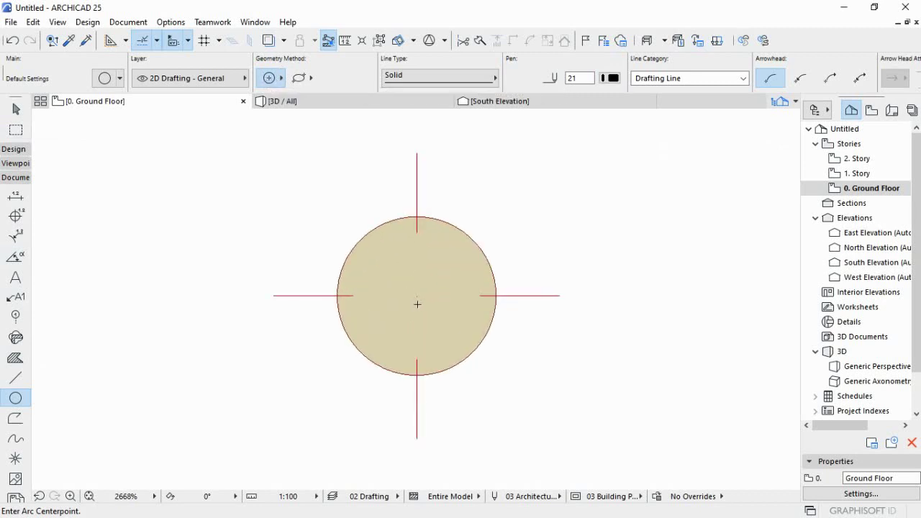
pyautogui.click(419, 292)
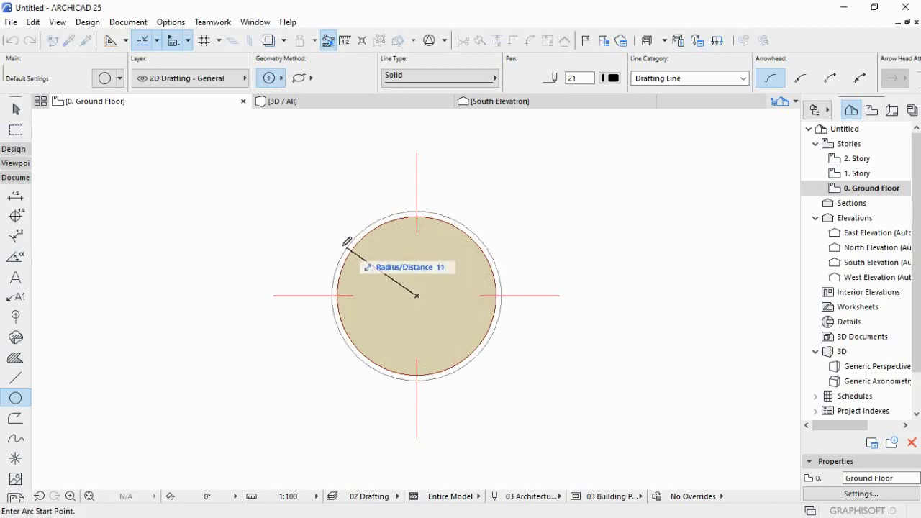
pyautogui.scroll(-2, 257, 192)
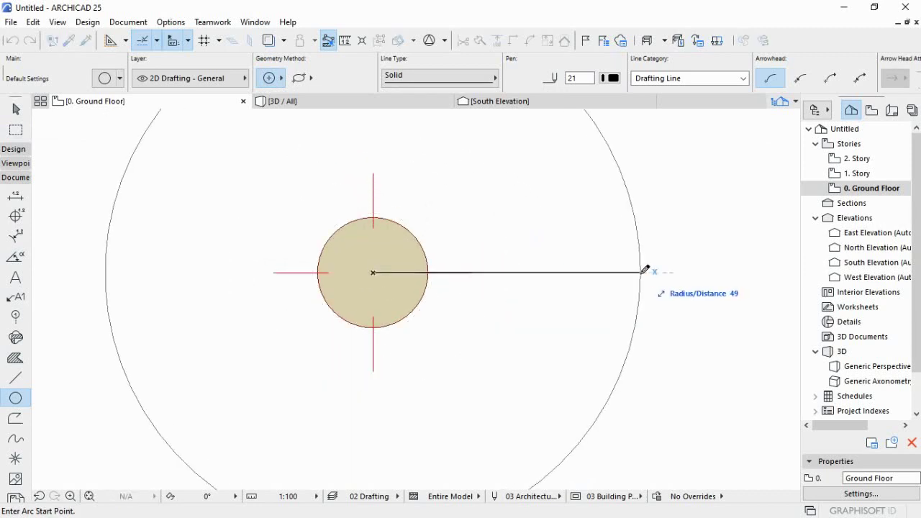
pyautogui.scroll(-2, 539, 271)
pyautogui.scroll(-2, 676, 264)
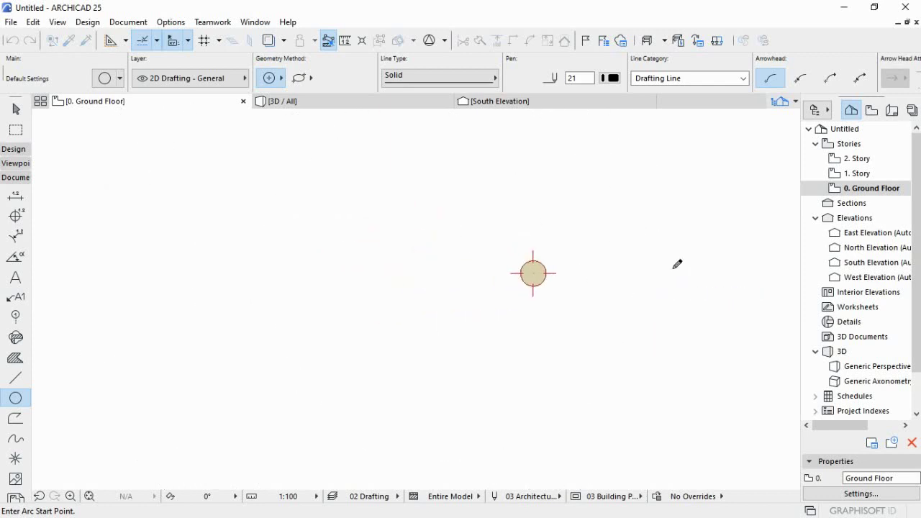
pyautogui.scroll(-1, 181, 226)
pyautogui.scroll(-1, 262, 252)
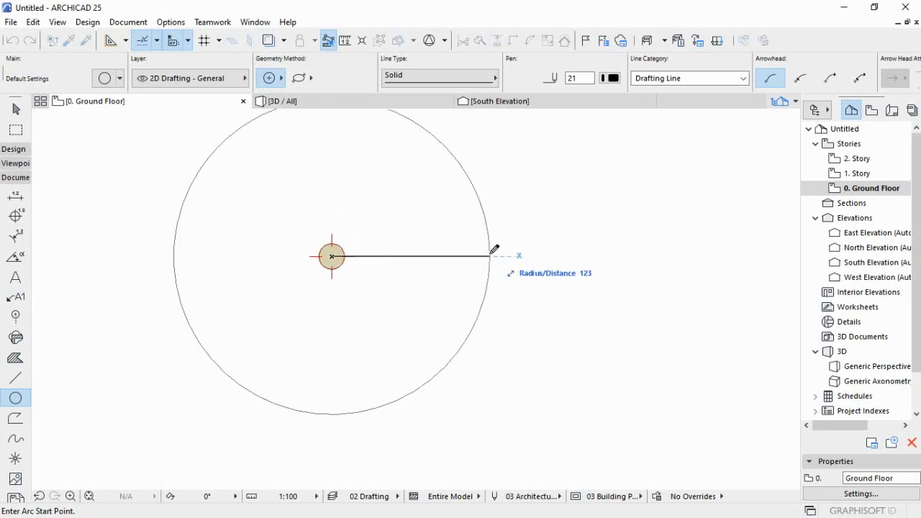
pyautogui.write('1')
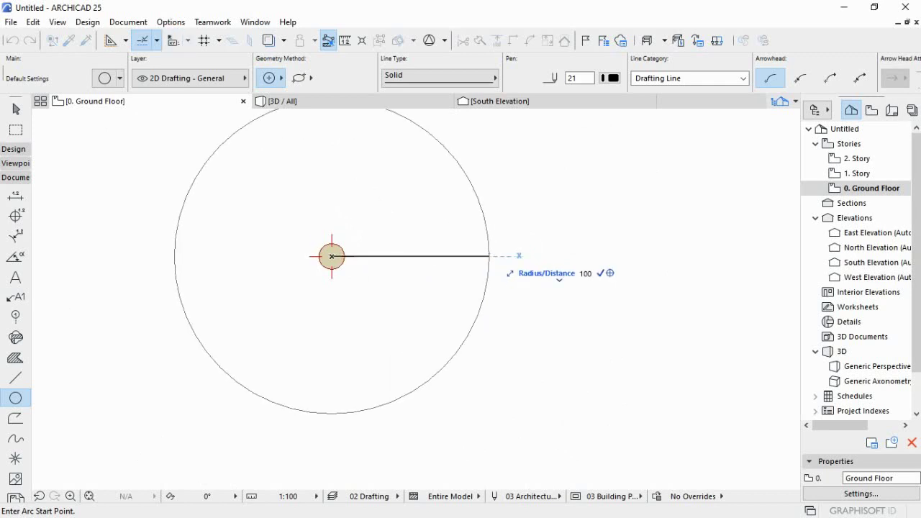
pyautogui.write('00')
pyautogui.press('Return')
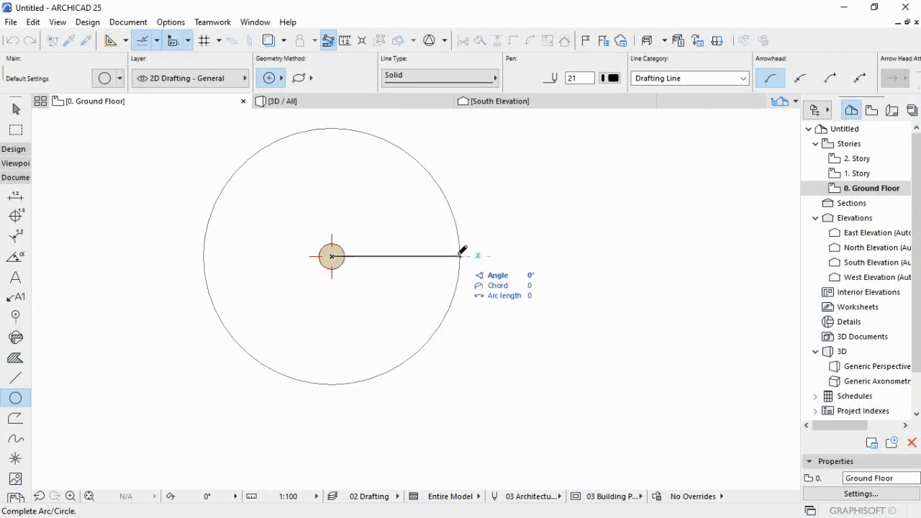
pyautogui.click(461, 255)
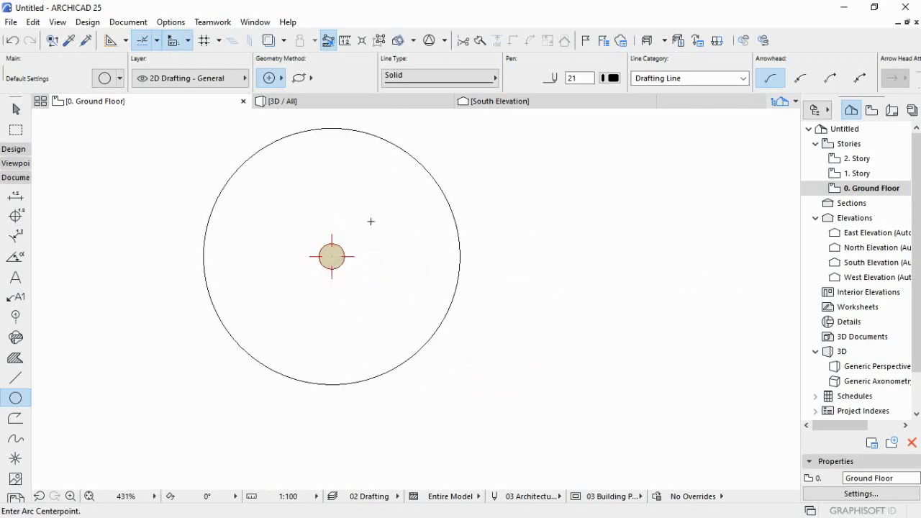
# - Draw a full circle with a radius of about 95, centred on the column just inside the larger circle
pyautogui.scroll(-3, 371, 221)
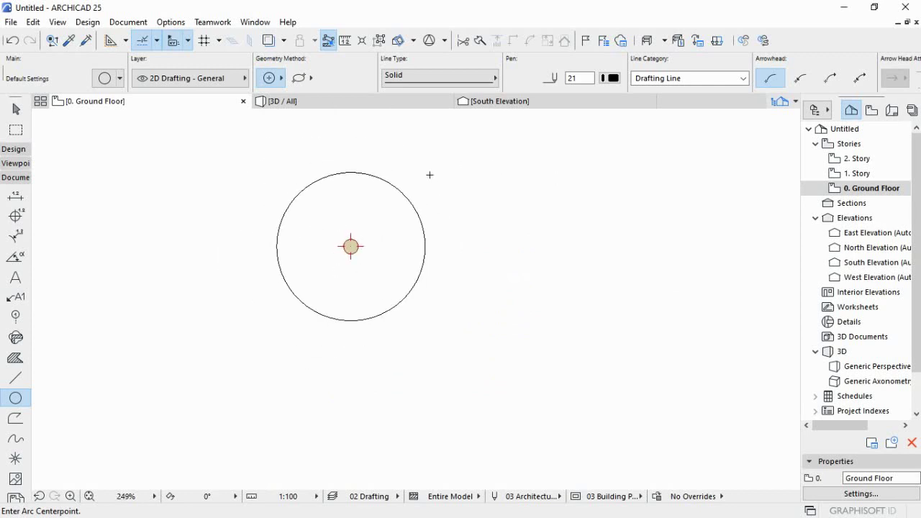
pyautogui.scroll(3, 373, 205)
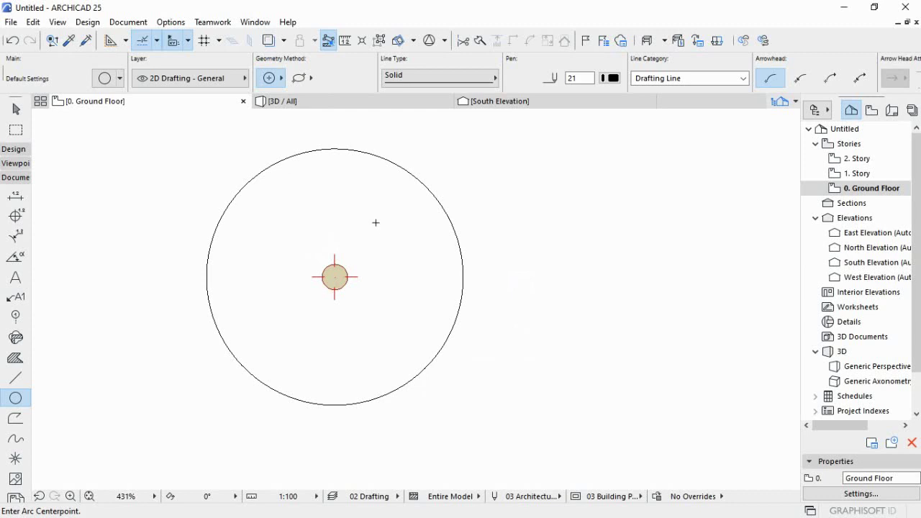
pyautogui.scroll(4, 334, 276)
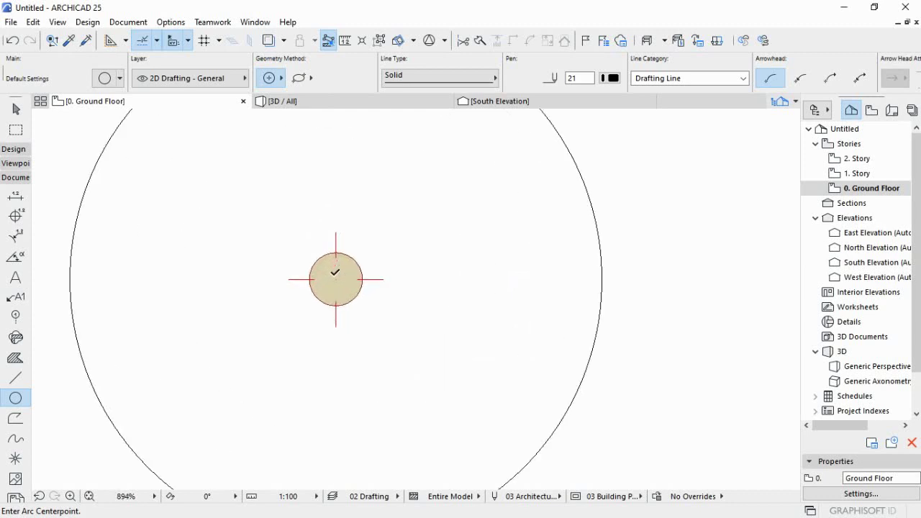
pyautogui.click(336, 279)
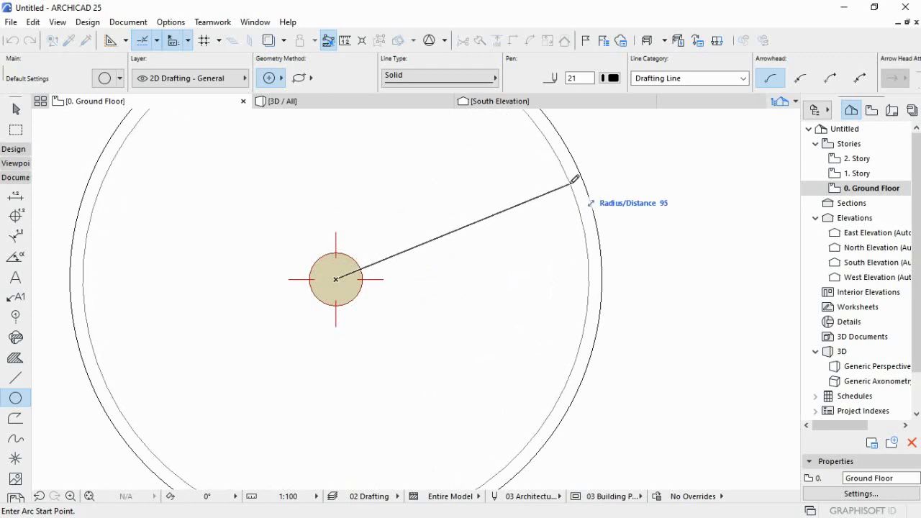
pyautogui.click(571, 183)
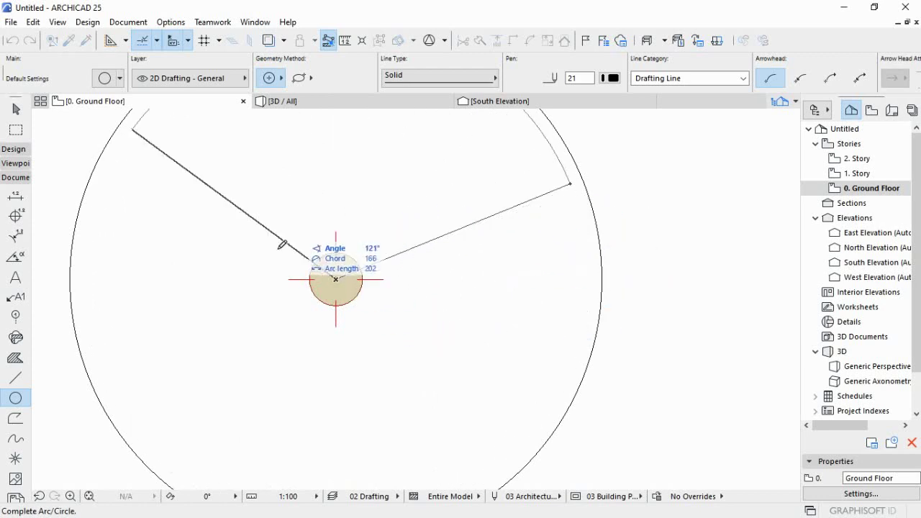
pyautogui.click(573, 182)
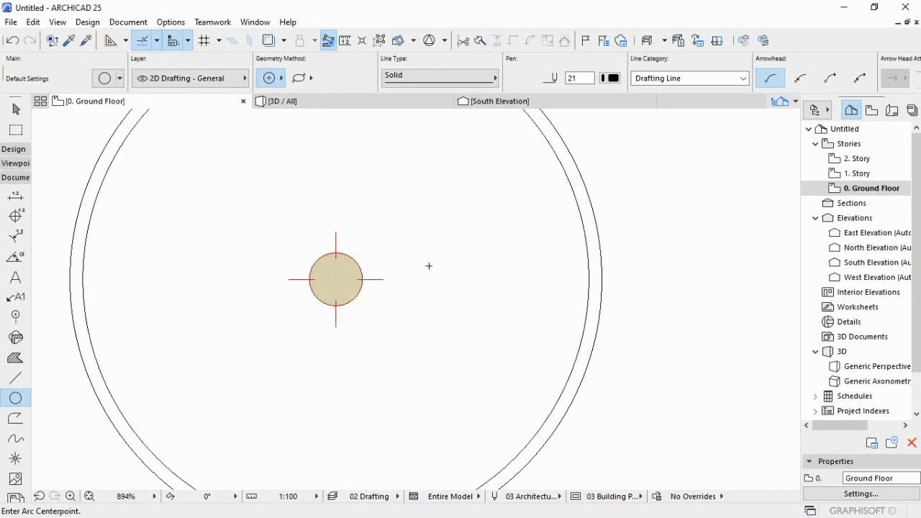
# - Draw a horizontal line from the column's centre to the east side of the outer circle, and switch to the Arc/Circle tool
pyautogui.scroll(-3, 489, 270)
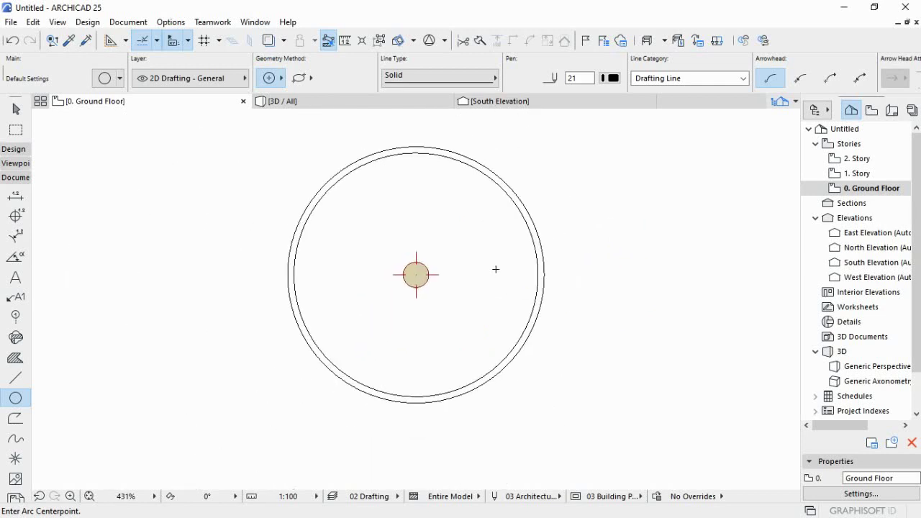
pyautogui.scroll(1, 461, 265)
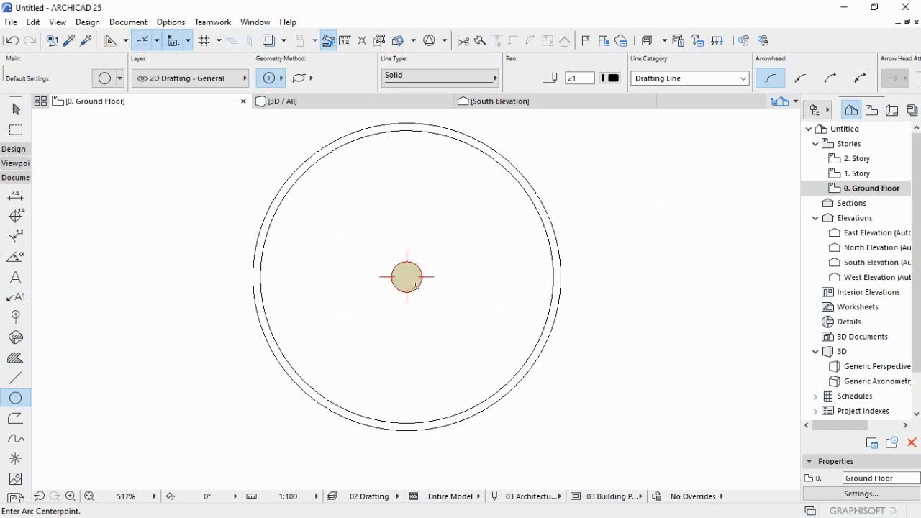
pyautogui.scroll(2, 408, 277)
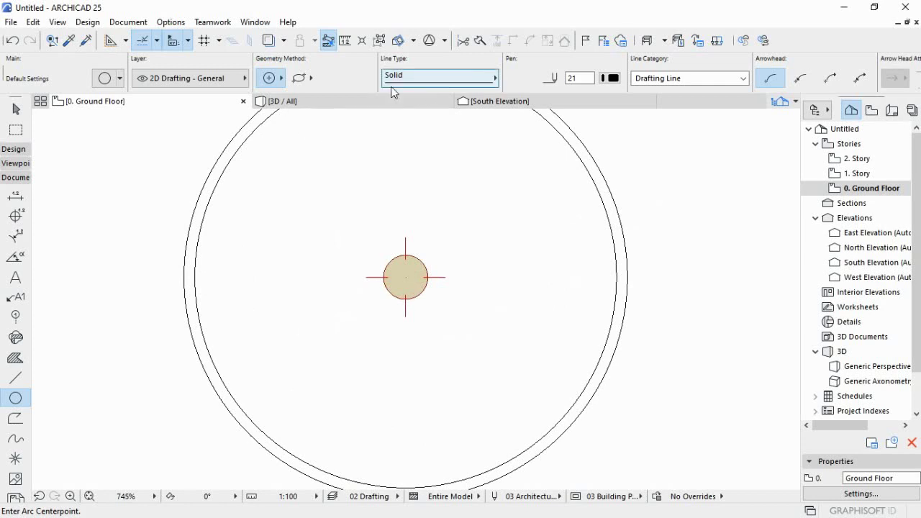
pyautogui.click(17, 378)
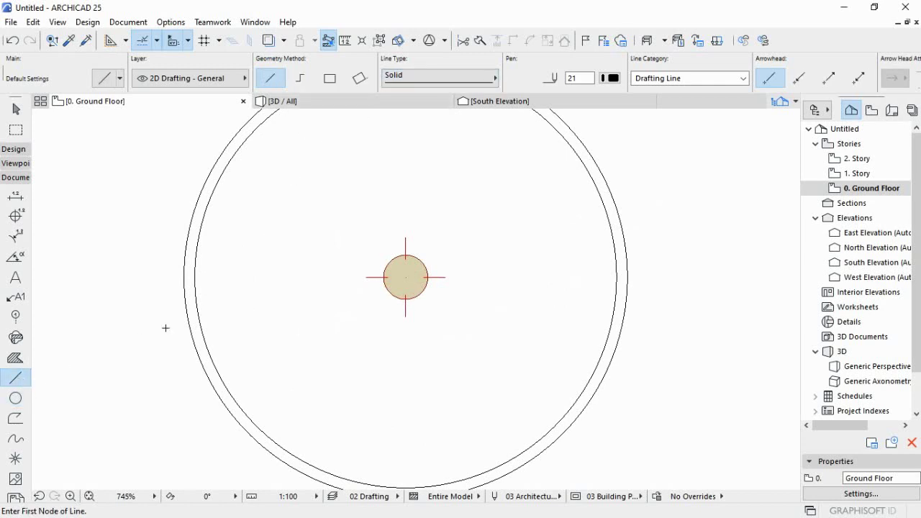
pyautogui.scroll(-1, 379, 202)
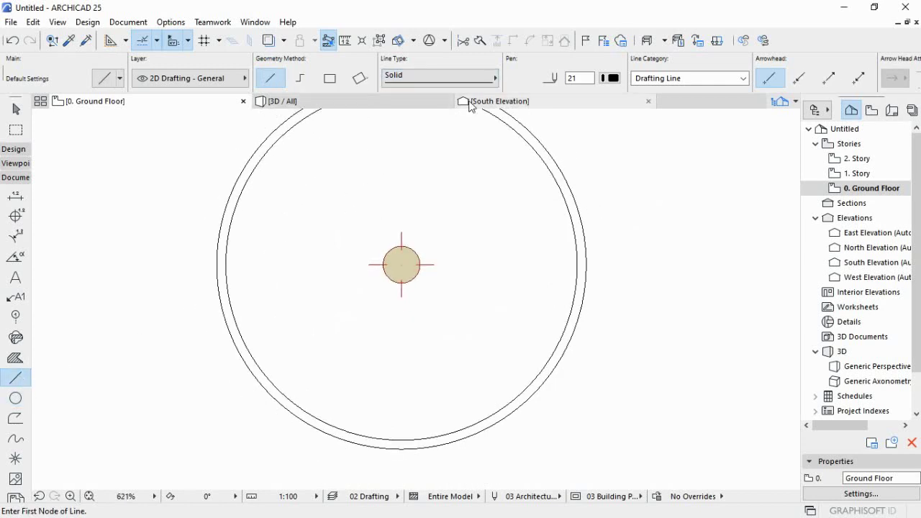
pyautogui.scroll(3, 404, 262)
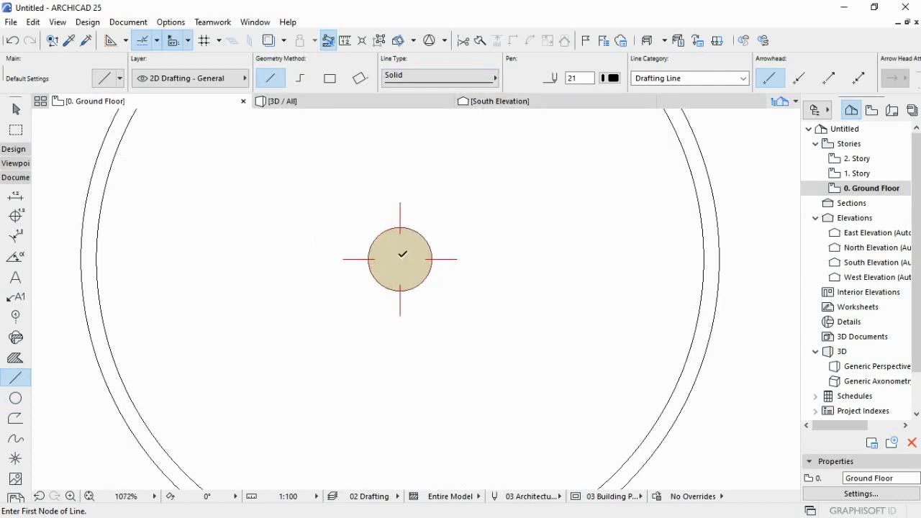
pyautogui.click(400, 259)
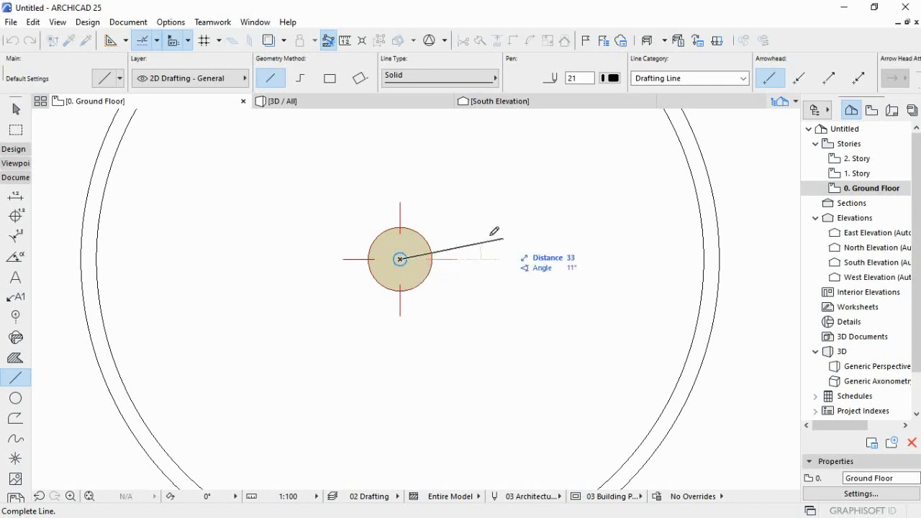
pyautogui.scroll(-3, 617, 232)
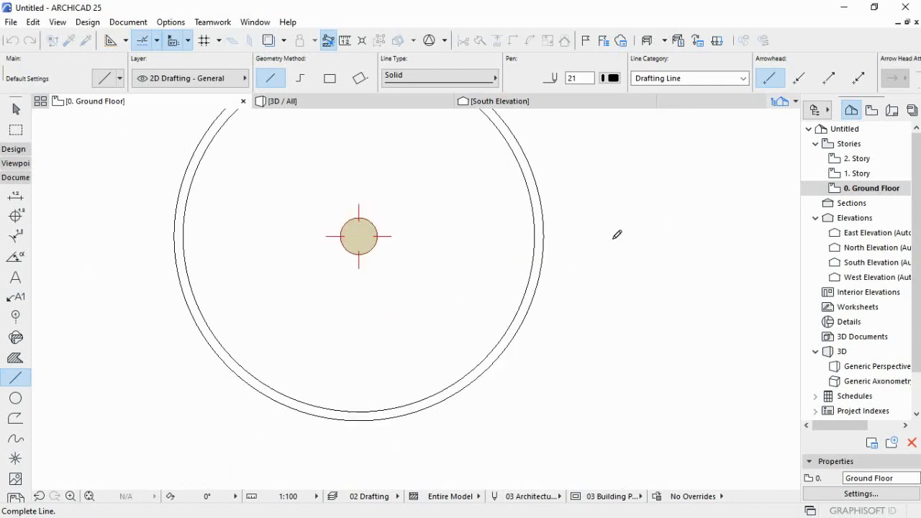
pyautogui.click(543, 235)
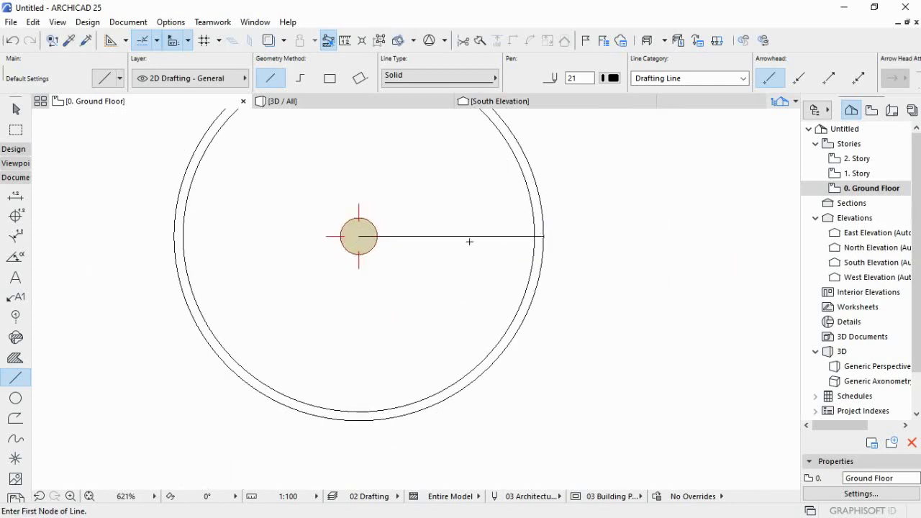
pyautogui.scroll(-2, 469, 242)
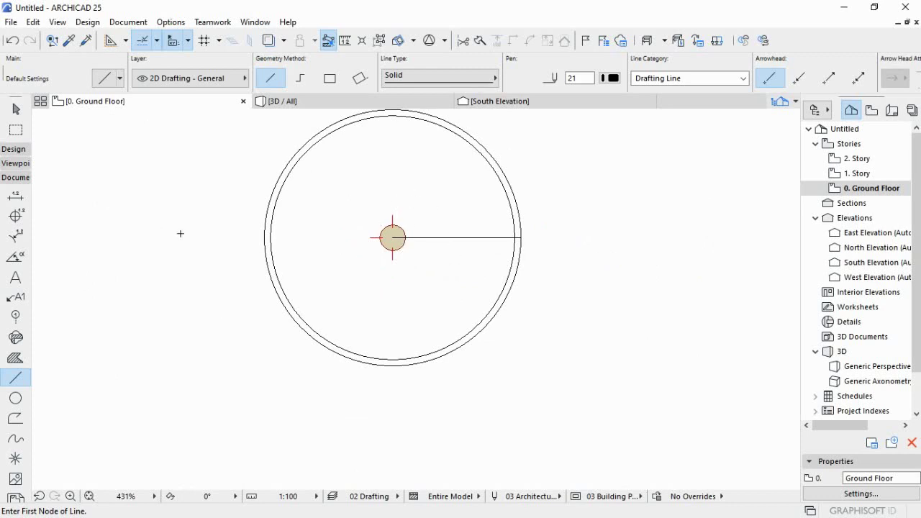
pyautogui.click(15, 398)
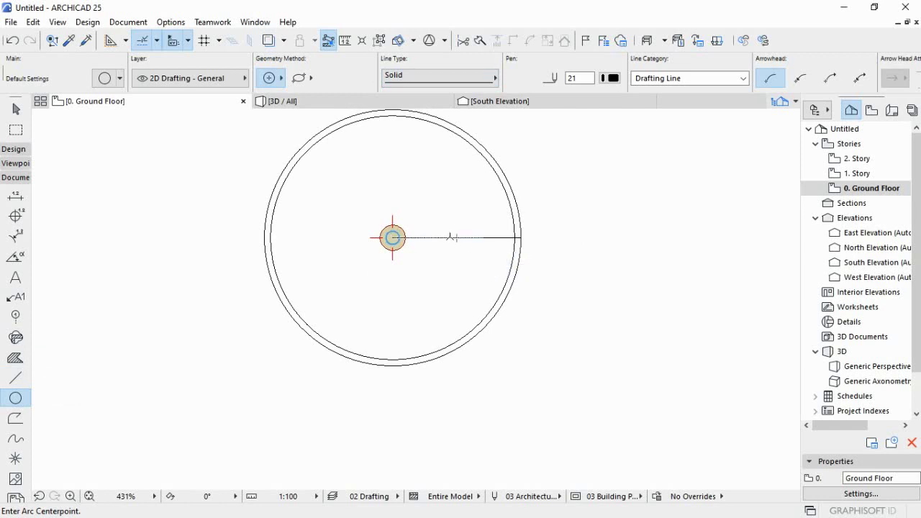
pyautogui.click(457, 237)
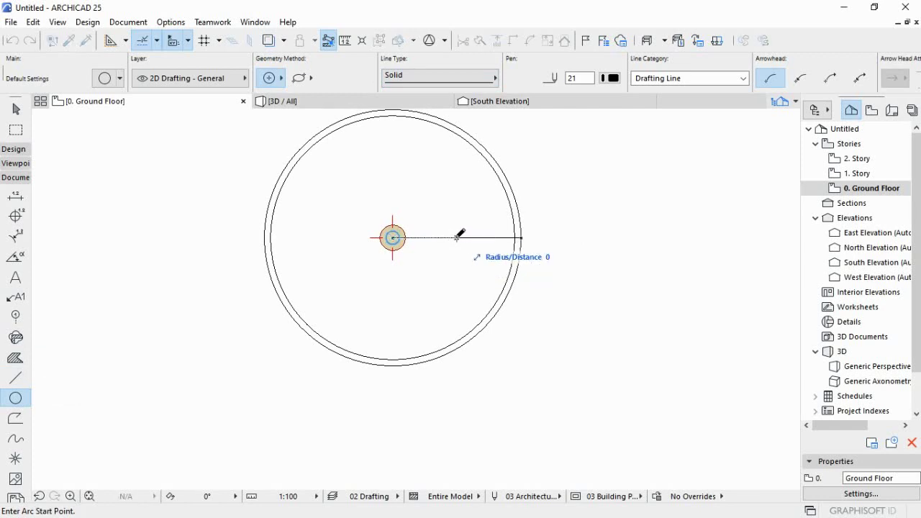
pyautogui.click(283, 80)
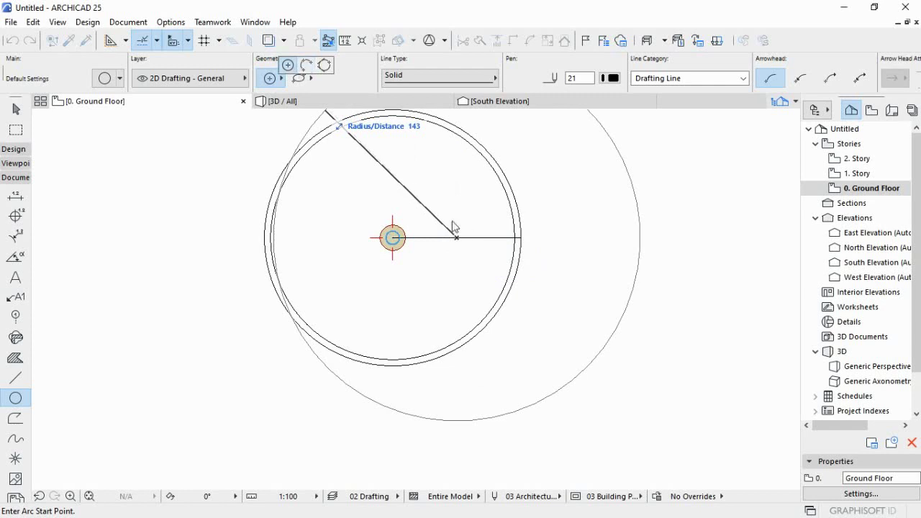
pyautogui.click(393, 238)
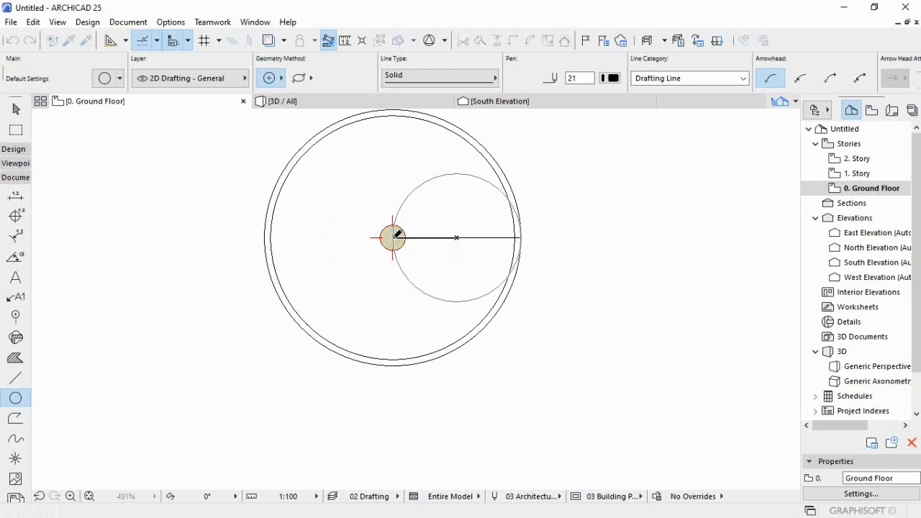
pyautogui.click(459, 216)
# - Draw a 30° arc centred on the column, starting at the midpoint of the horizontal line and running counter-clockwise
pyautogui.click(393, 237)
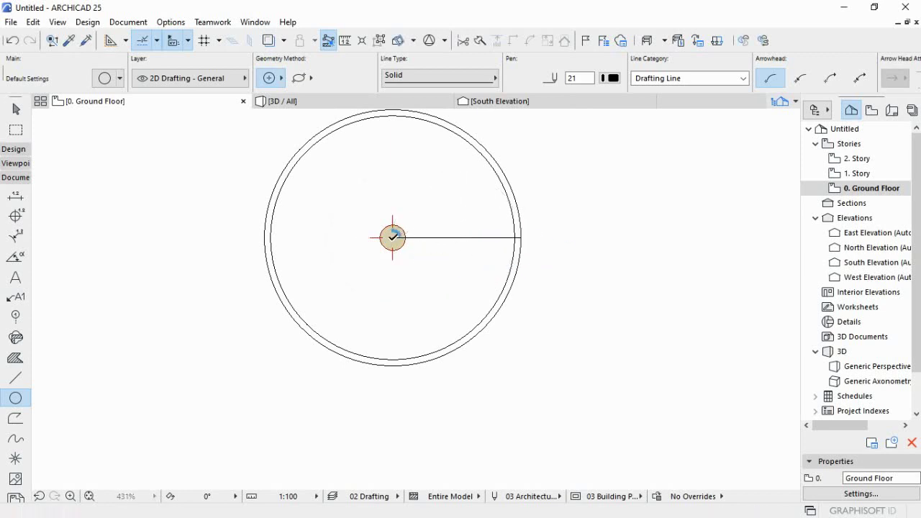
pyautogui.click(457, 236)
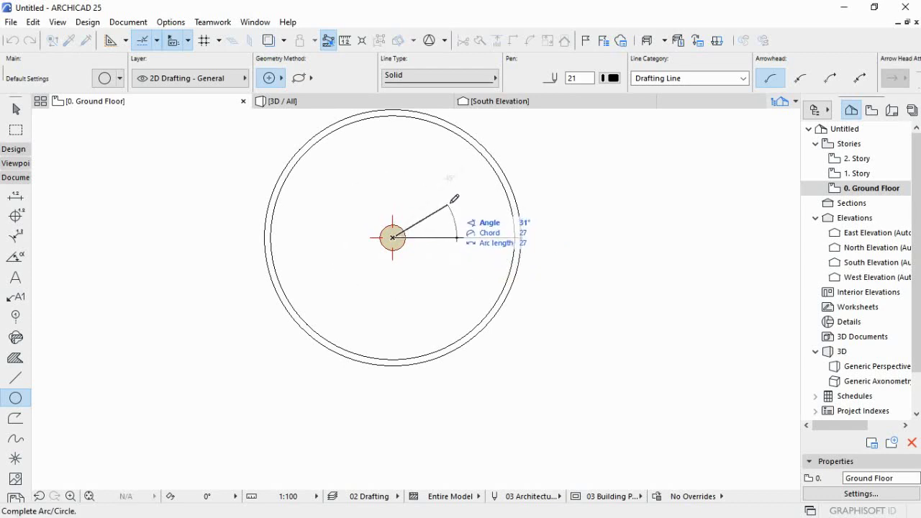
pyautogui.write('3')
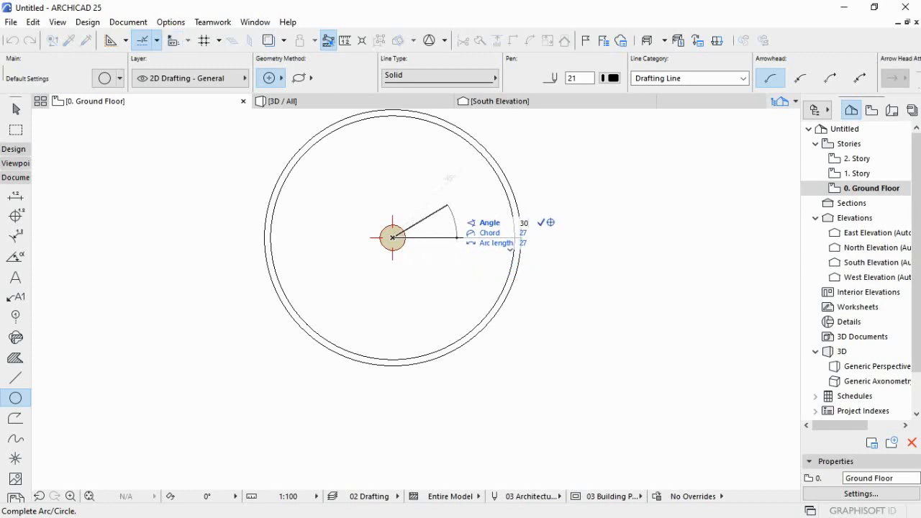
pyautogui.write('0')
pyautogui.press('Return')
pyautogui.scroll(-2, 458, 185)
pyautogui.scroll(2, 455, 216)
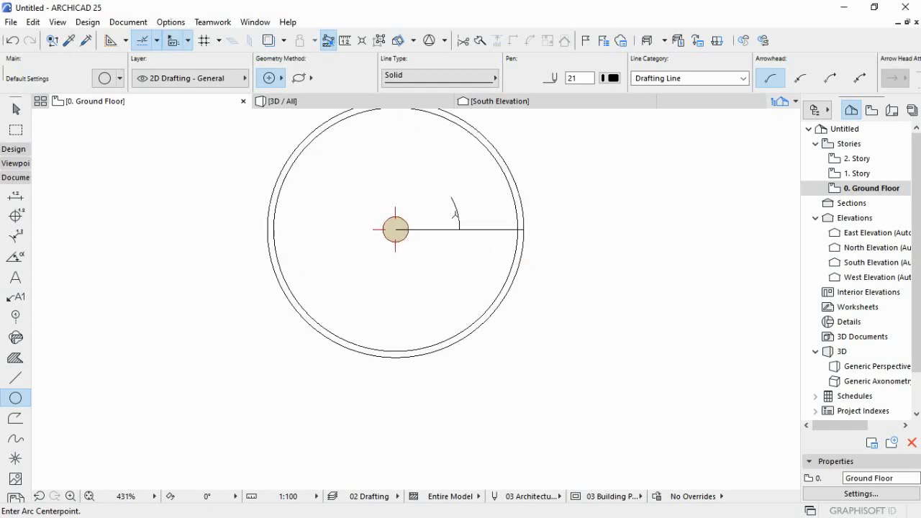
pyautogui.scroll(1, 455, 213)
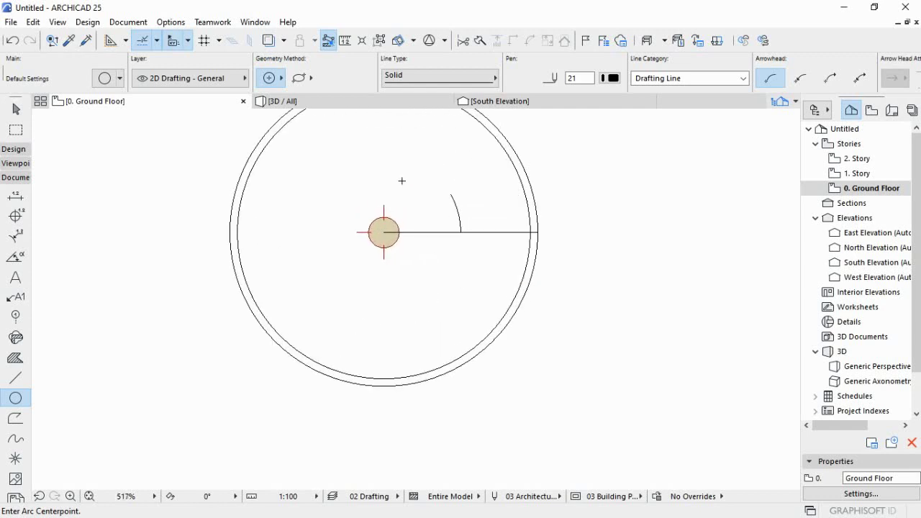
pyautogui.scroll(-1, 413, 239)
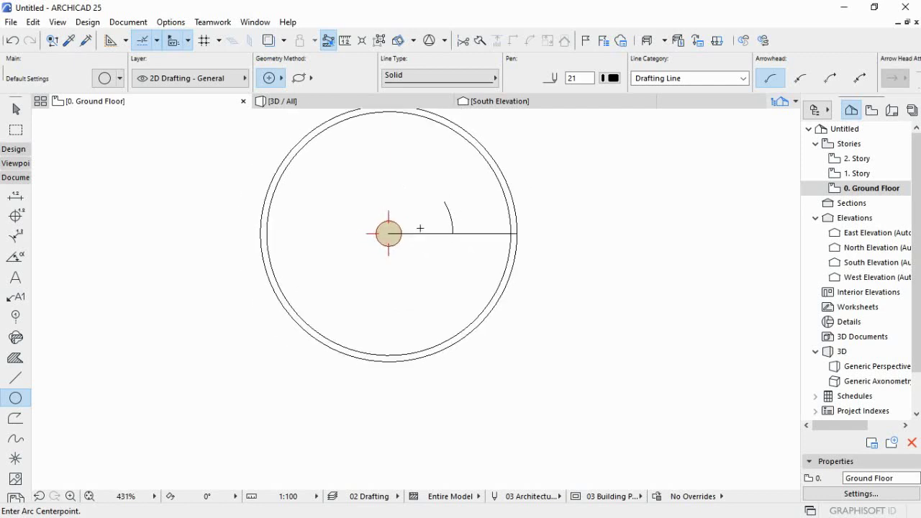
# - Activate the Stair tool and look through its default settings and stair favorites without choosing one
pyautogui.click(13, 149)
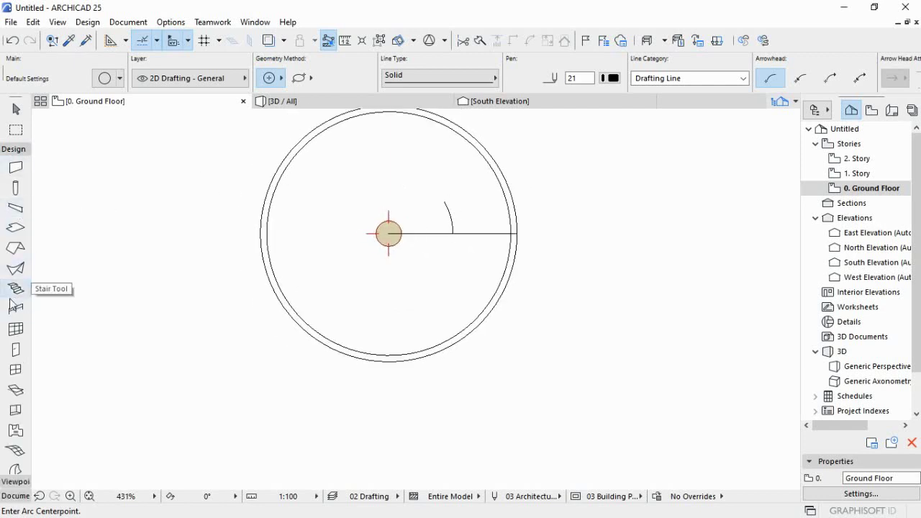
pyautogui.click(16, 288)
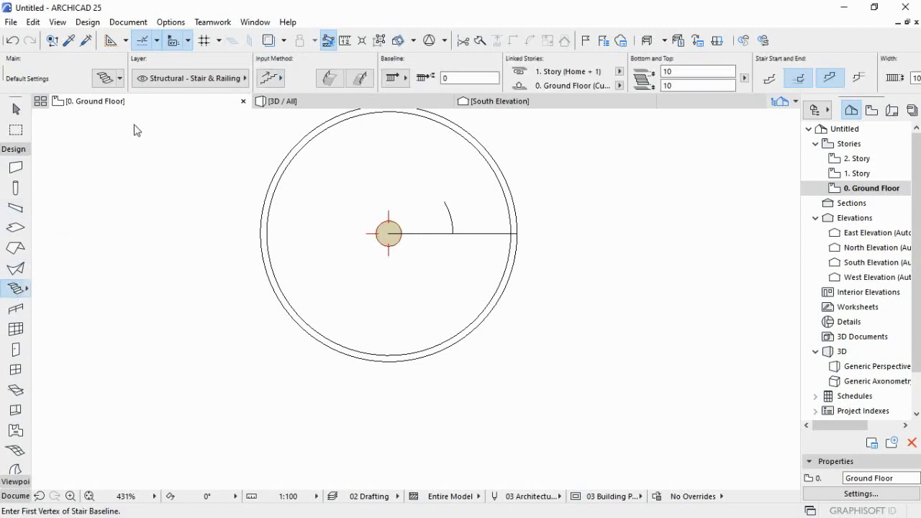
pyautogui.hotkey('ctrl', 't')
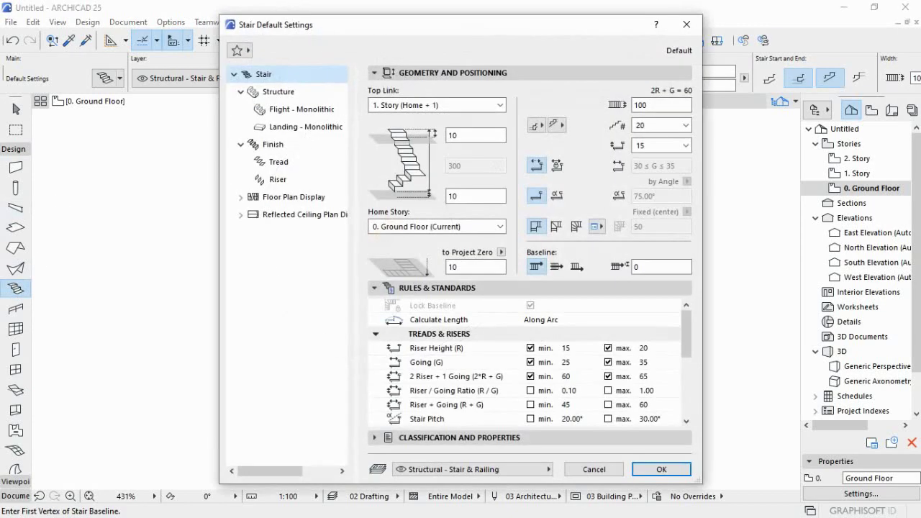
pyautogui.click(686, 25)
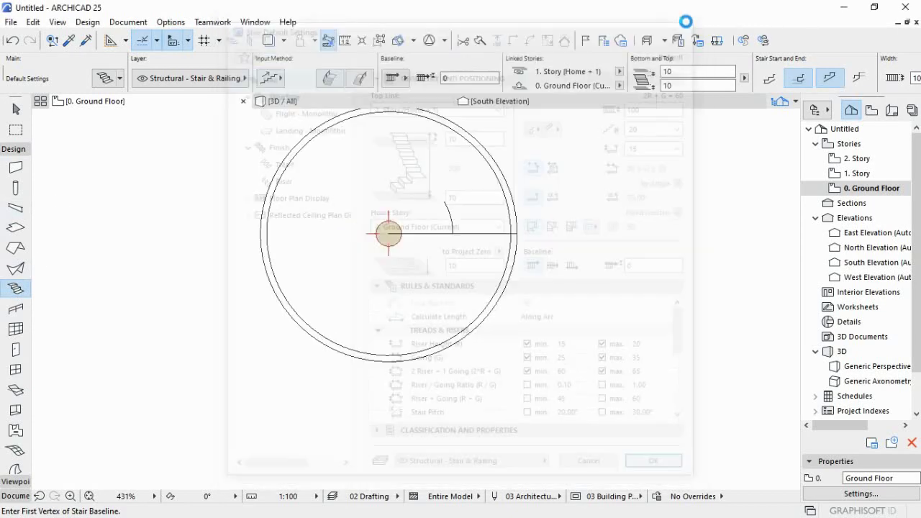
pyautogui.click(121, 81)
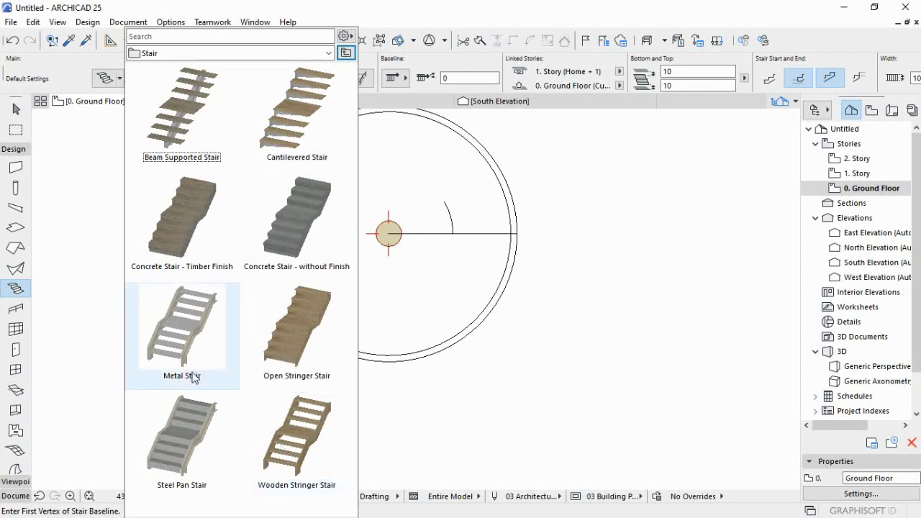
pyautogui.click(77, 132)
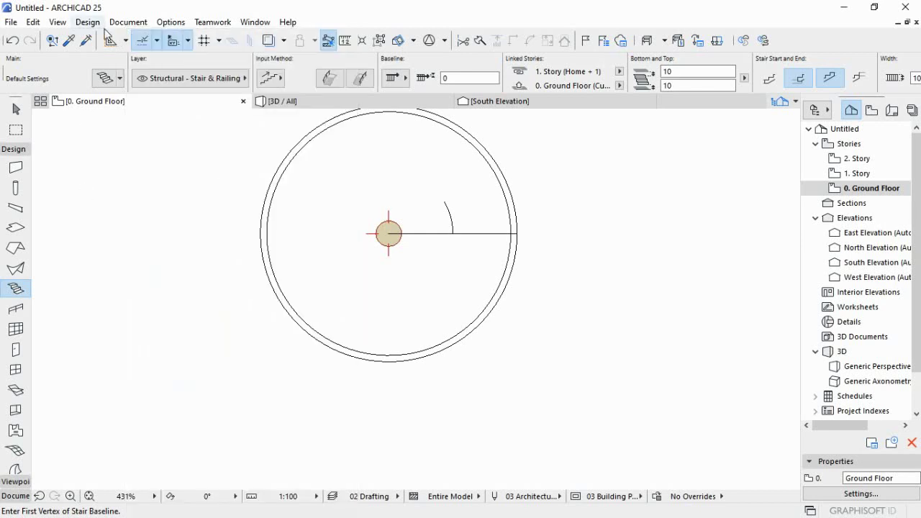
# - Open the stair default settings and set the top link to Not Linked
pyautogui.click(105, 78)
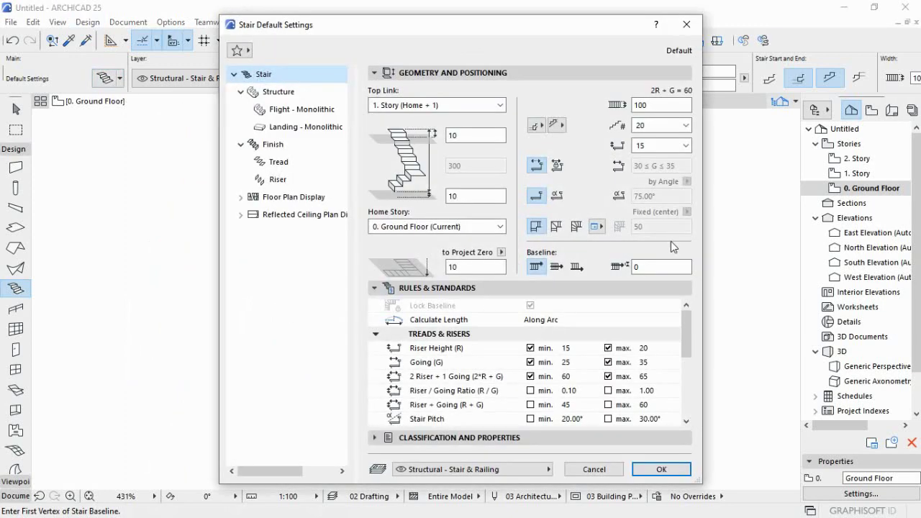
pyautogui.click(501, 109)
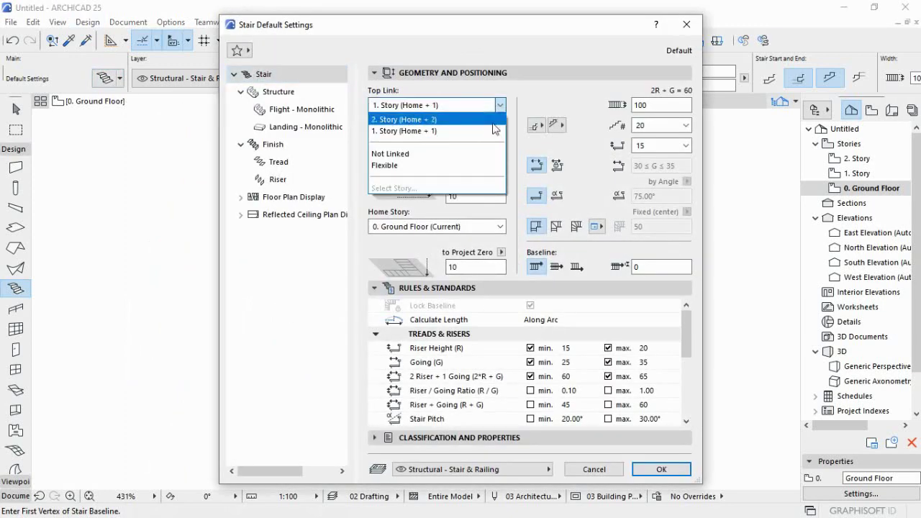
pyautogui.click(417, 153)
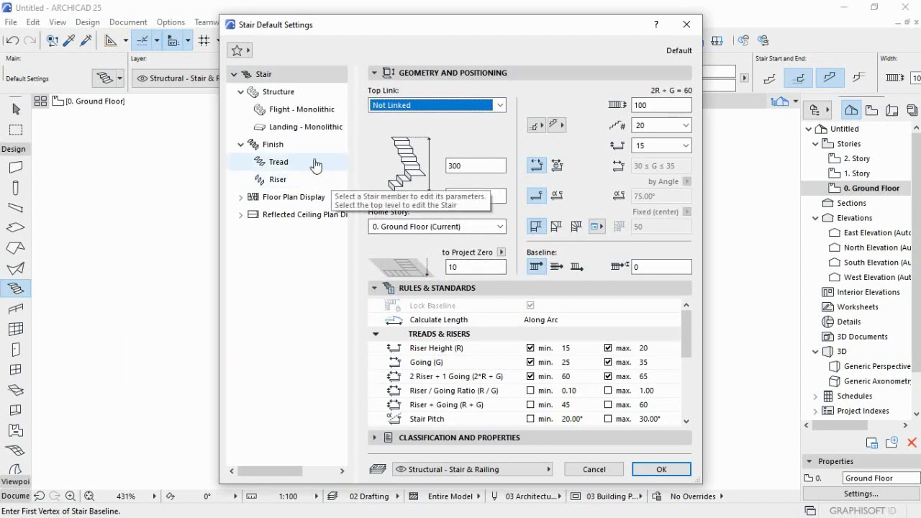
# - Examine the default stair's monolithic flight, tread and riser settings, and close the settings without applying anything
pyautogui.click(290, 112)
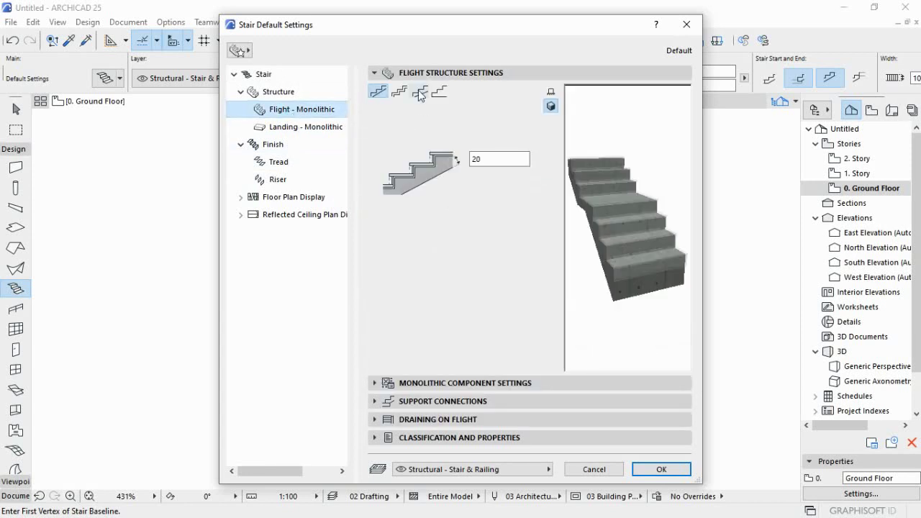
pyautogui.click(279, 162)
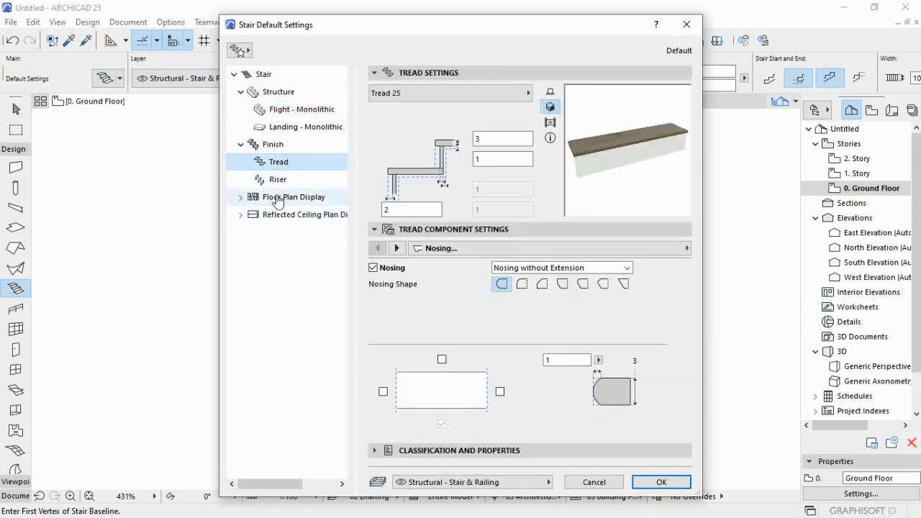
pyautogui.click(276, 180)
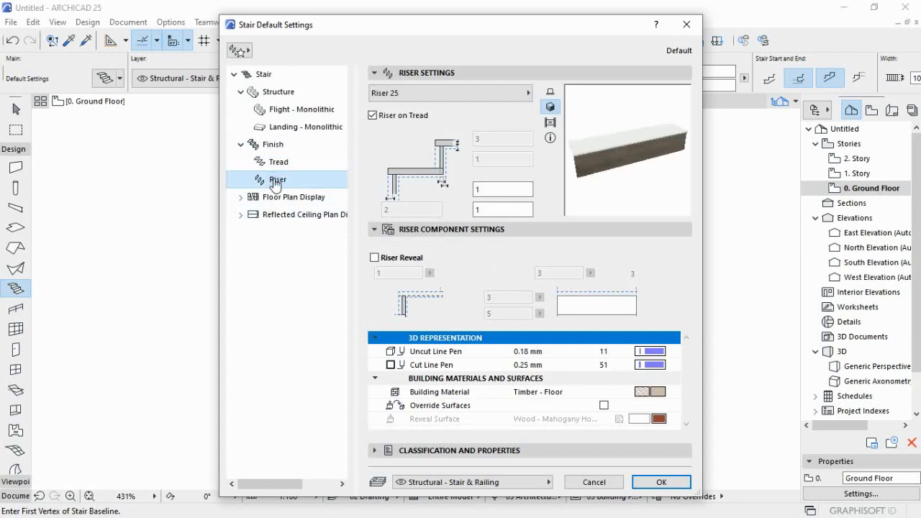
pyautogui.click(273, 168)
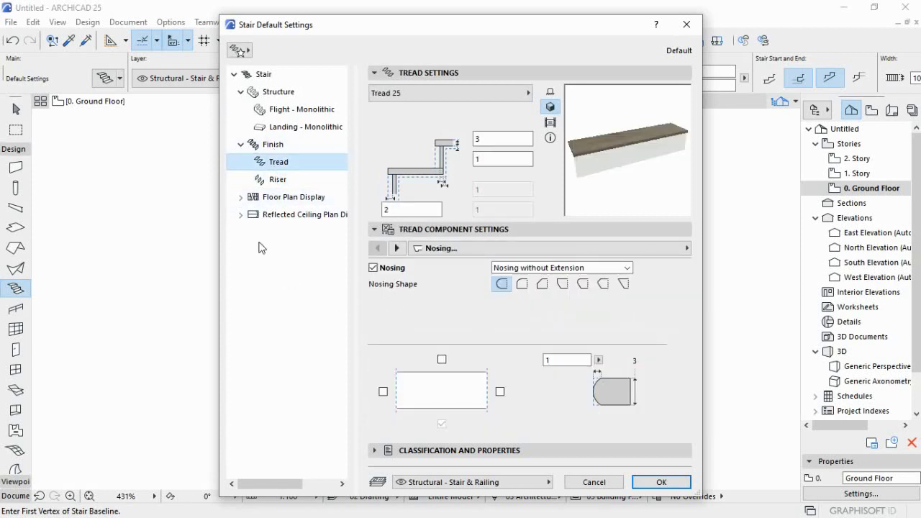
pyautogui.click(279, 180)
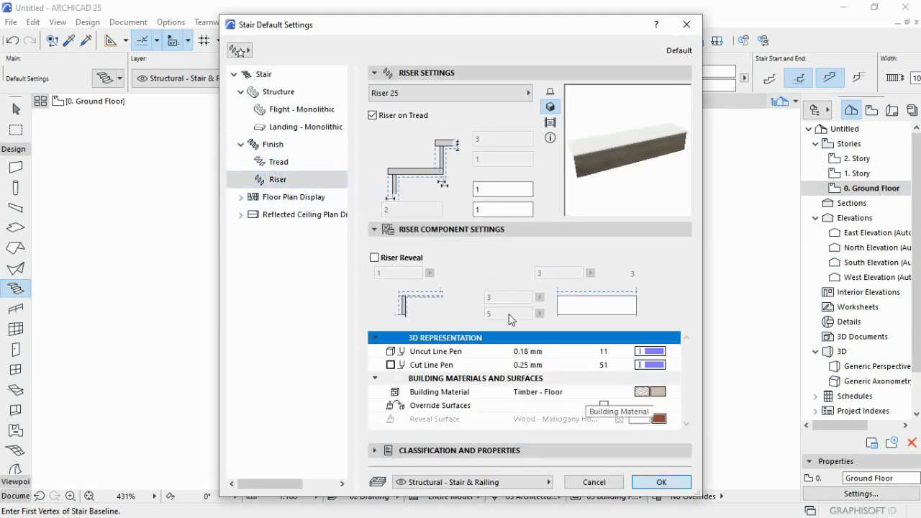
pyautogui.click(693, 27)
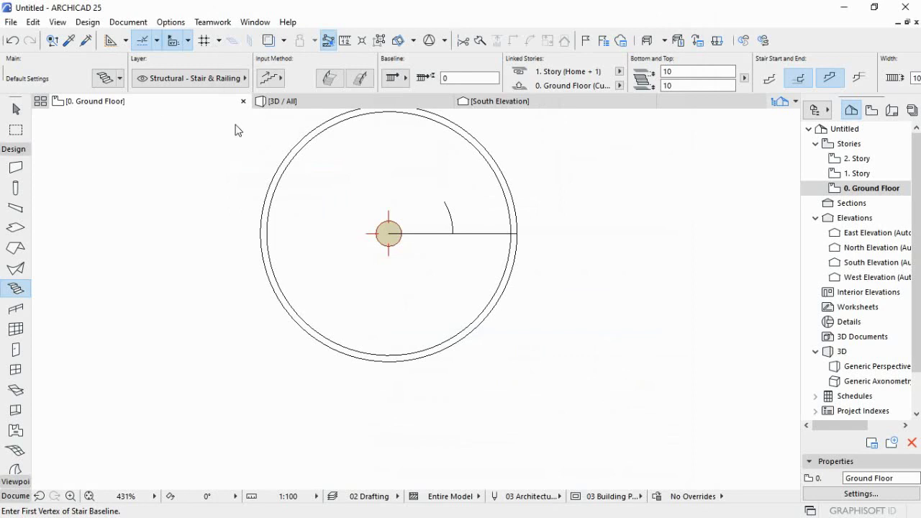
pyautogui.click(104, 78)
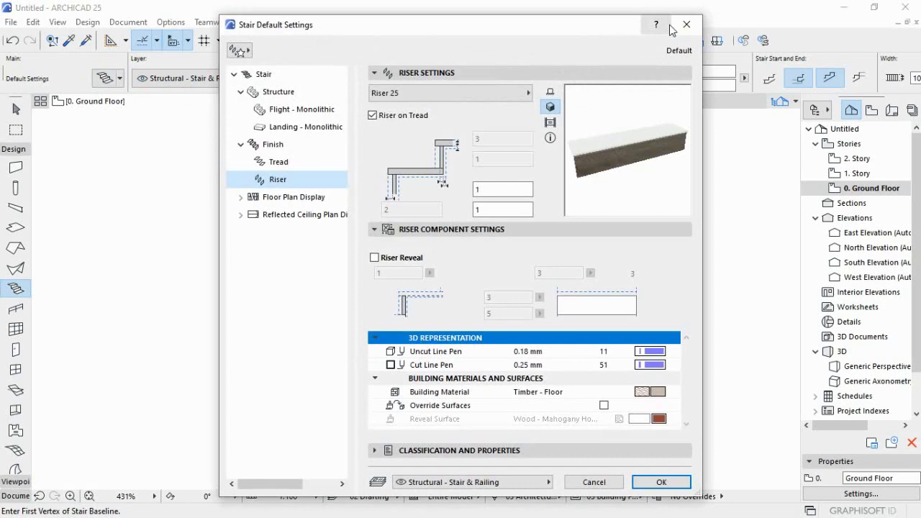
pyautogui.click(686, 24)
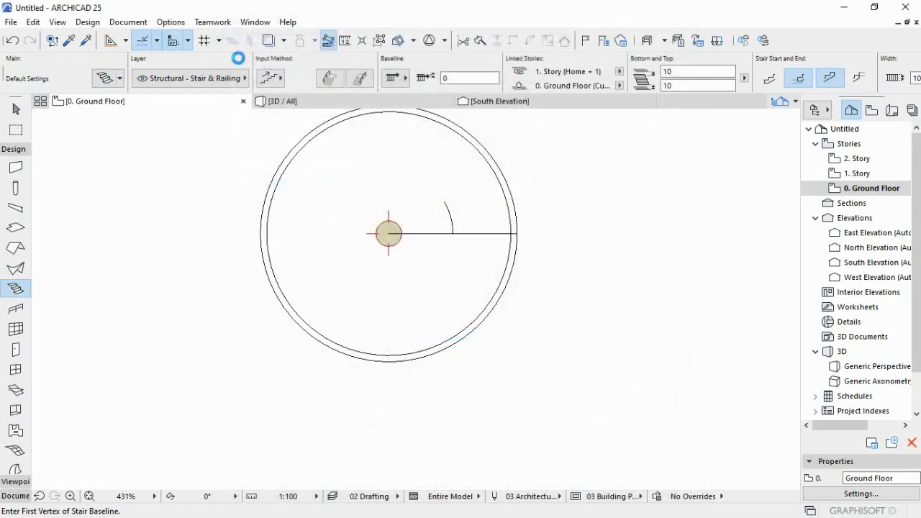
# - Apply the Wooden Stringer Stair favorite as the stair default
pyautogui.click(120, 78)
pyautogui.click(314, 415)
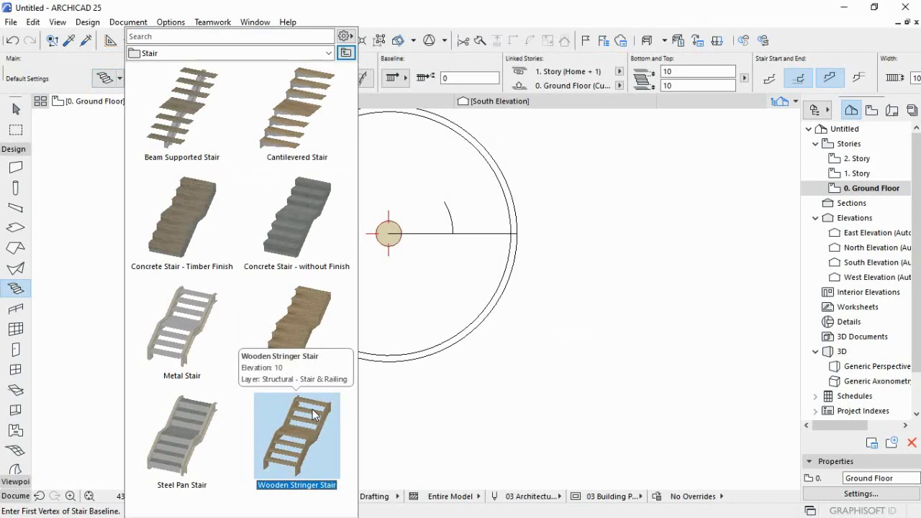
pyautogui.doubleClick(314, 415)
# - Set the top link to Not Linked in the wooden stringer stair's default settings
pyautogui.click(105, 79)
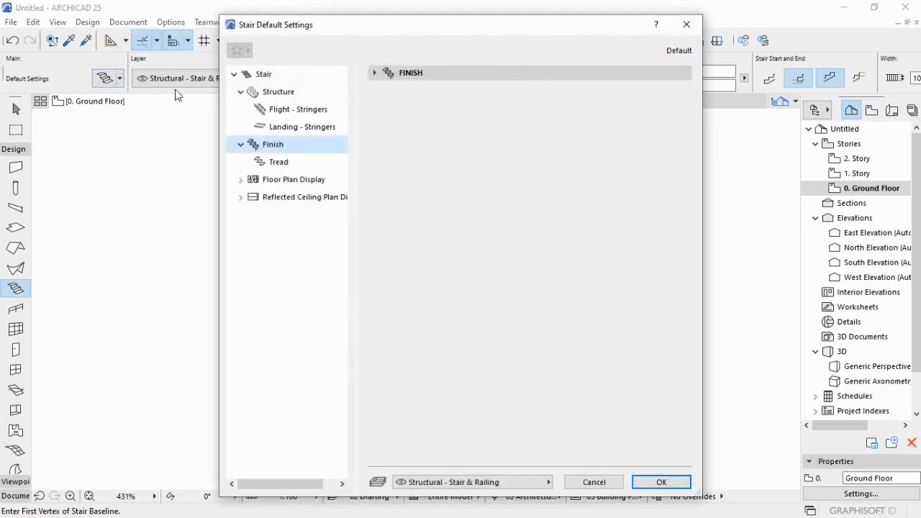
pyautogui.click(265, 75)
pyautogui.click(441, 108)
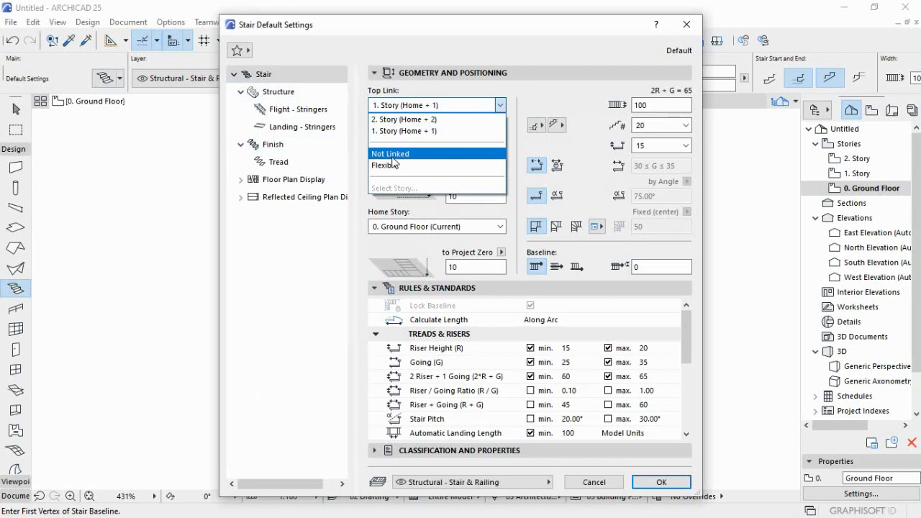
pyautogui.click(392, 156)
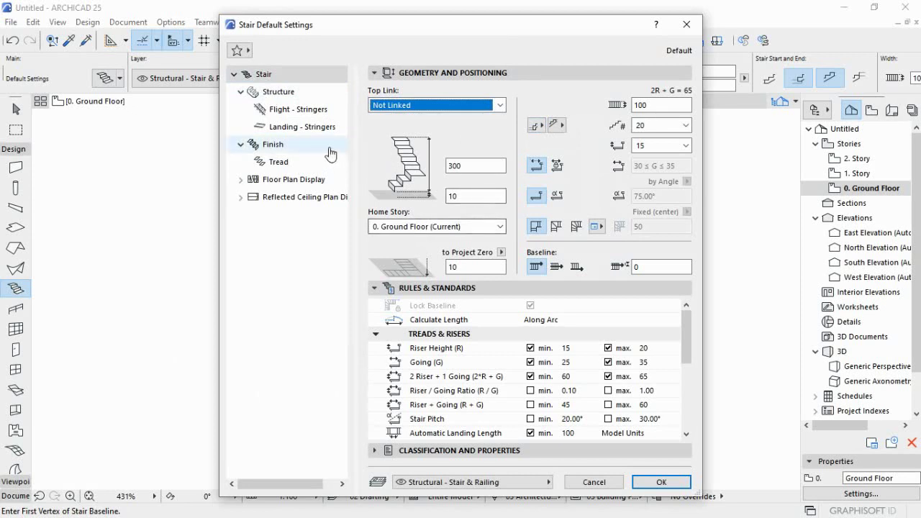
# - Turn off uniform stringers for the flight, choose the right stringer, and check its structure thickness and width
pyautogui.click(295, 111)
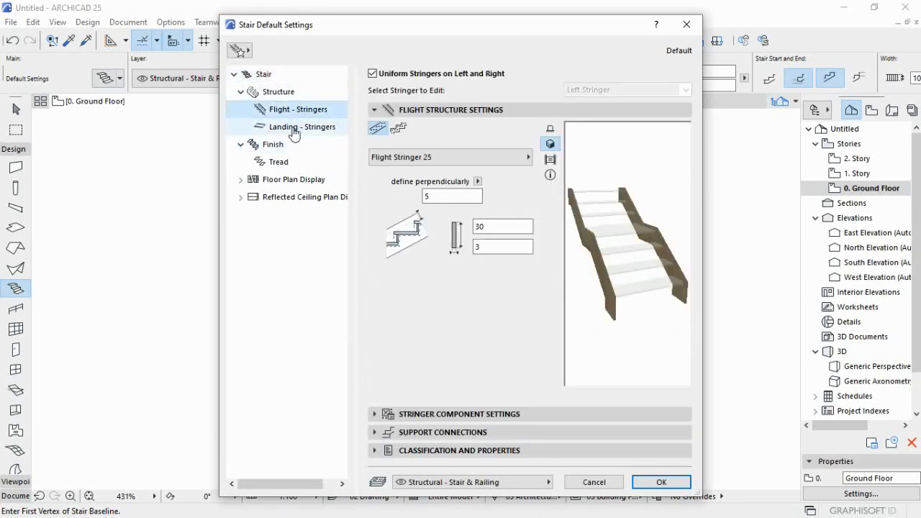
pyautogui.click(469, 159)
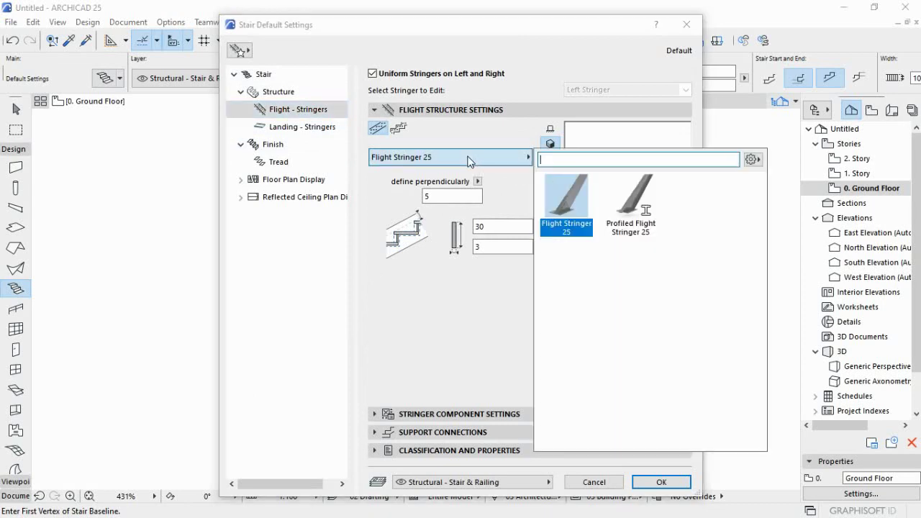
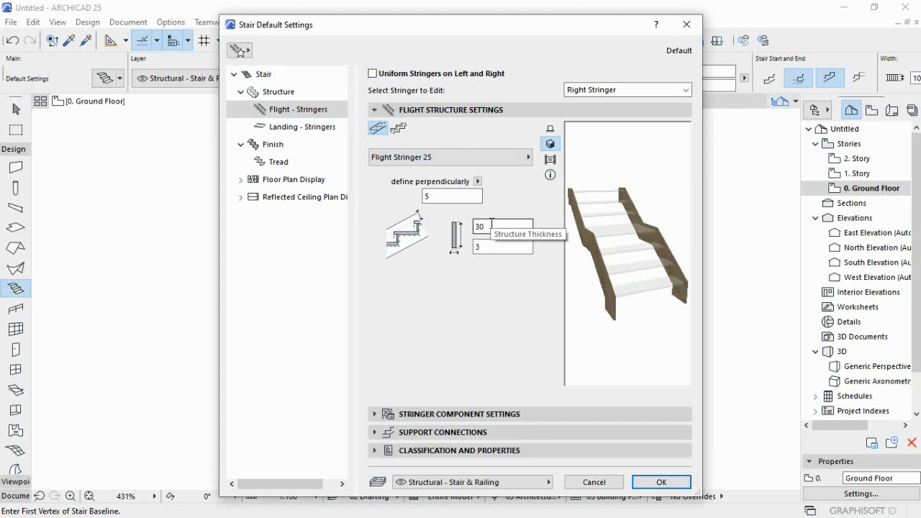
pyautogui.click(495, 227)
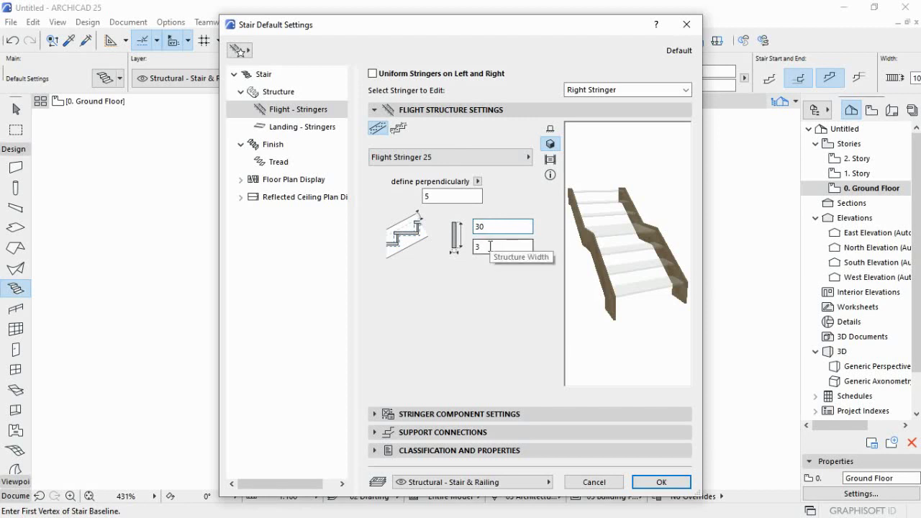
pyautogui.click(490, 246)
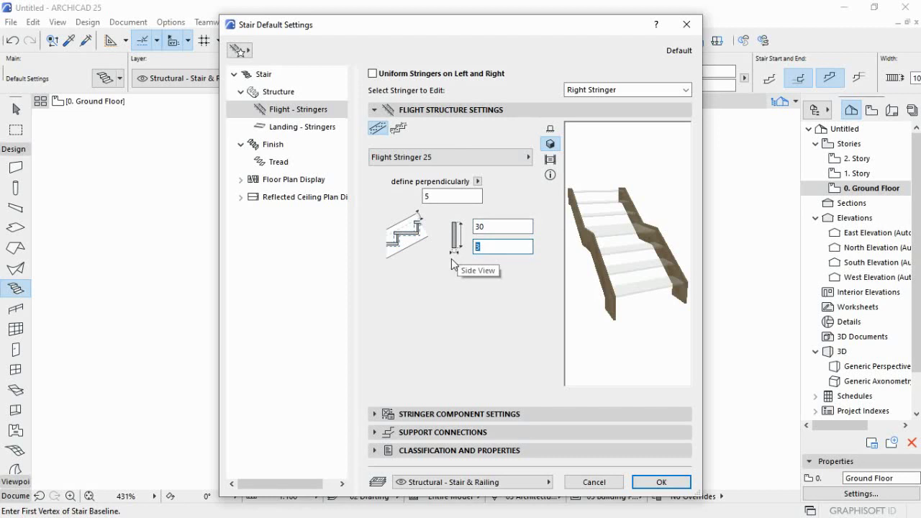
# - Review the tread component settings and the reflected ceiling plan display, and accept the stair default settings
pyautogui.click(271, 162)
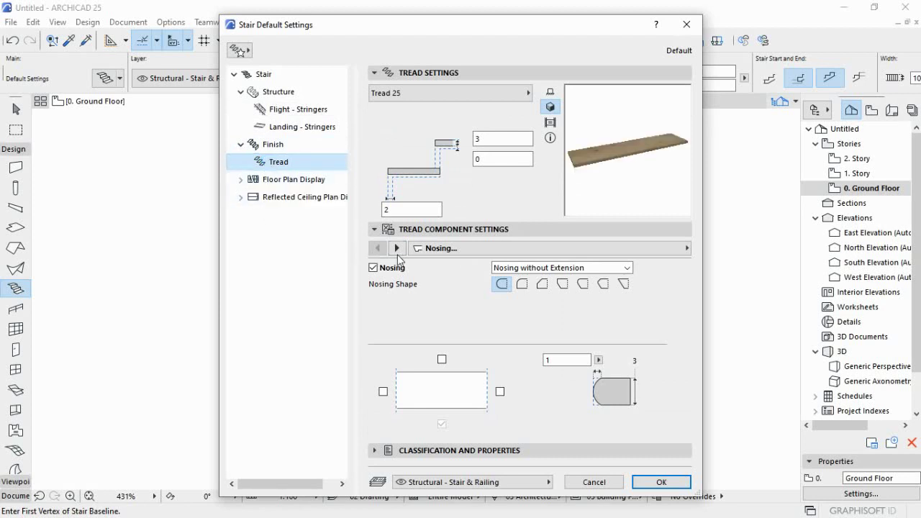
pyautogui.click(396, 247)
pyautogui.click(397, 247)
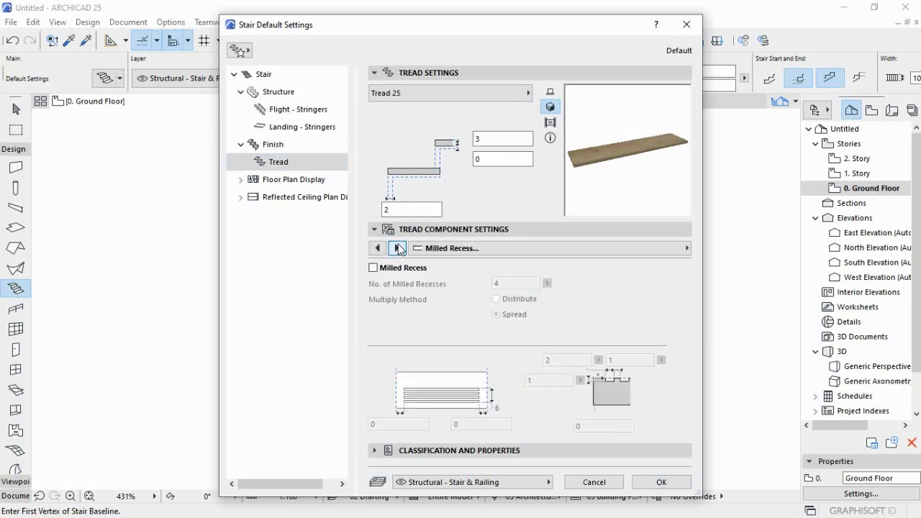
pyautogui.click(396, 247)
pyautogui.click(396, 248)
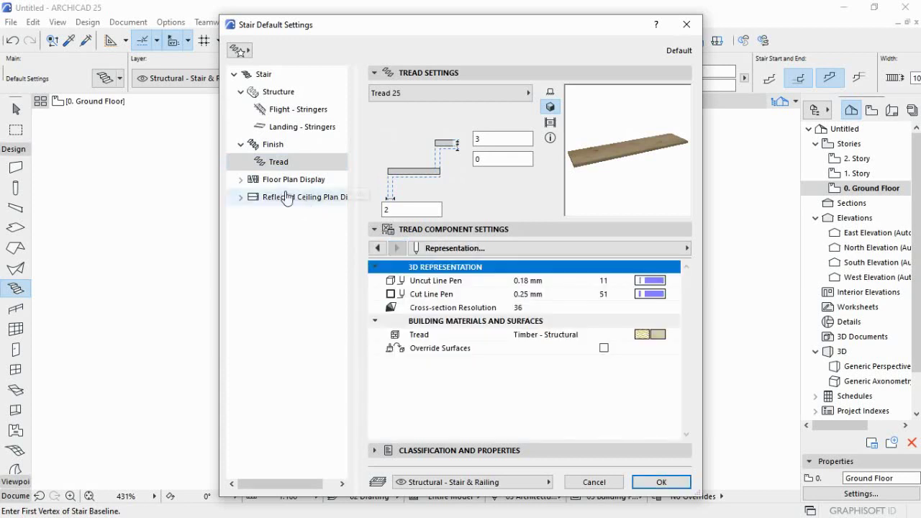
pyautogui.click(271, 197)
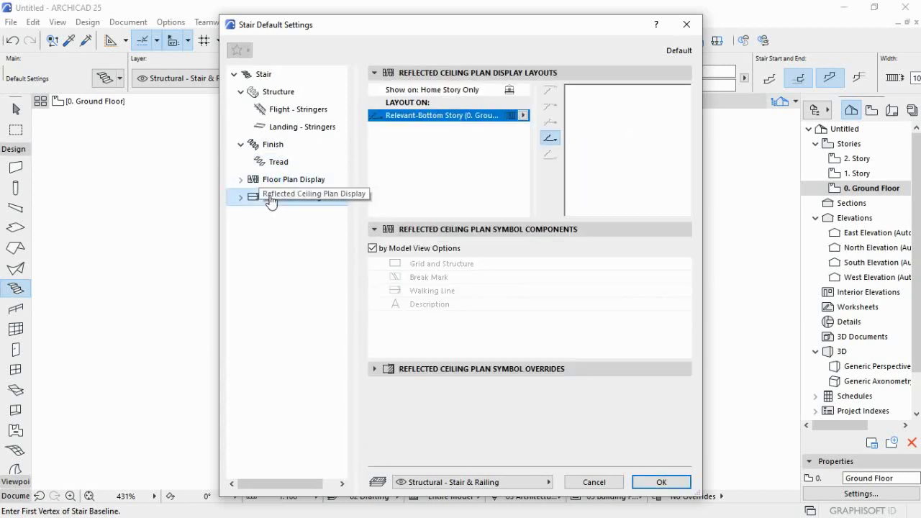
pyautogui.click(662, 483)
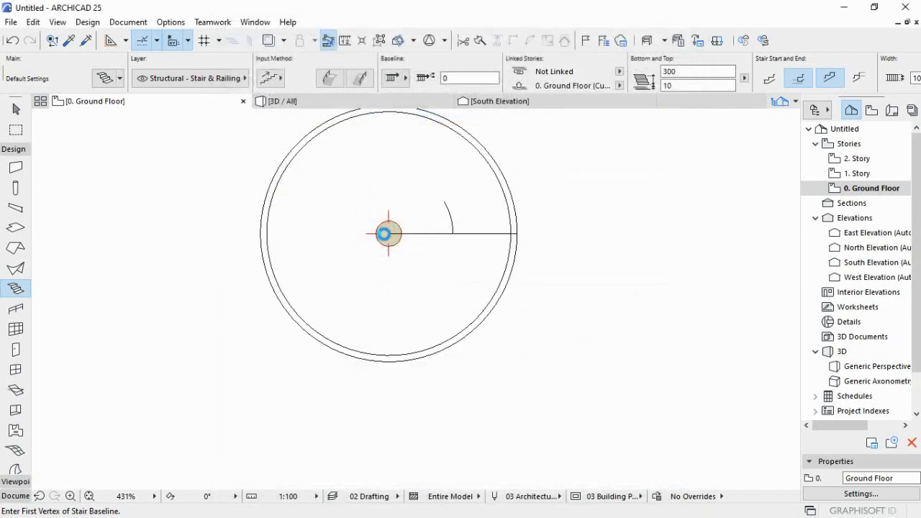
# - Draw a counter-clockwise arc stair centred on the column from the line's outer end, using the right-side baseline and stopping just short of a full turn
pyautogui.scroll(1, 422, 221)
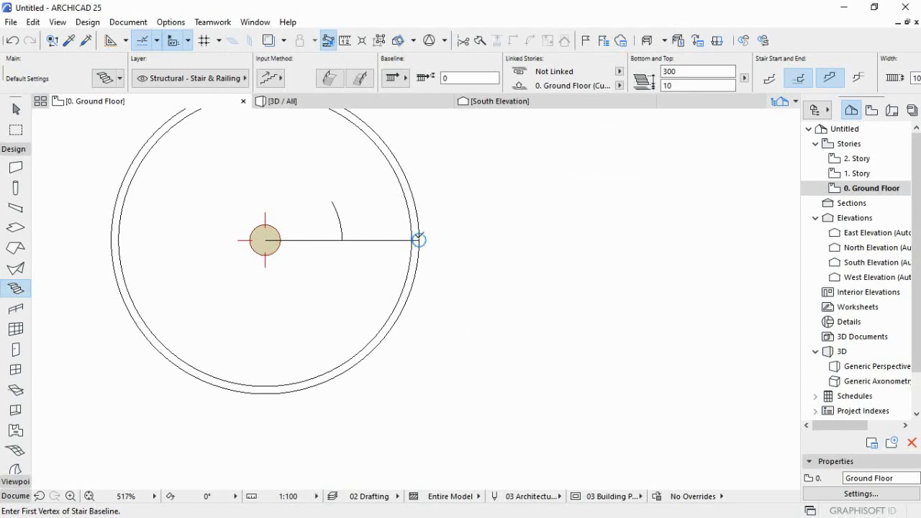
pyautogui.click(418, 239)
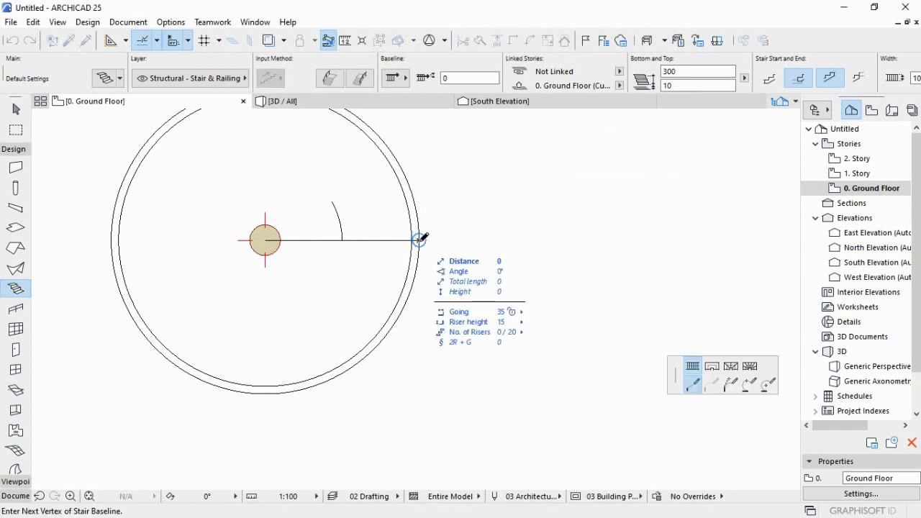
pyautogui.click(767, 385)
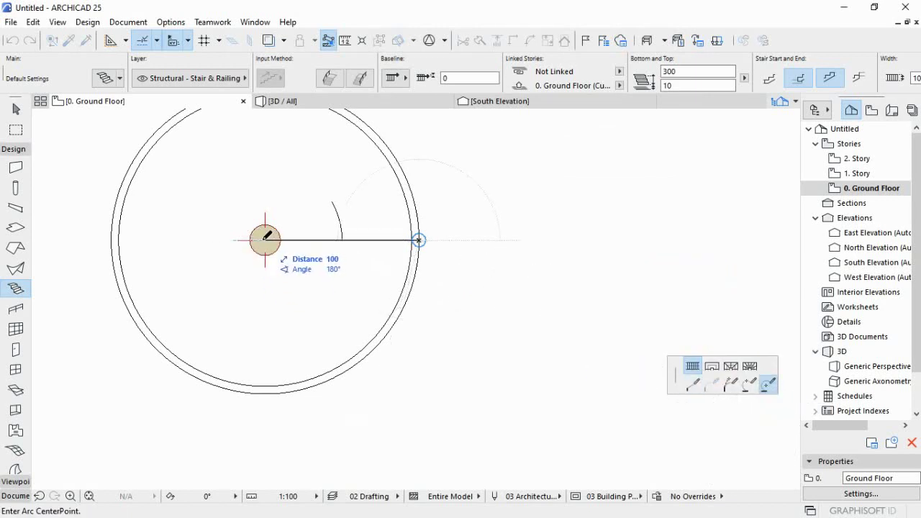
pyautogui.click(265, 240)
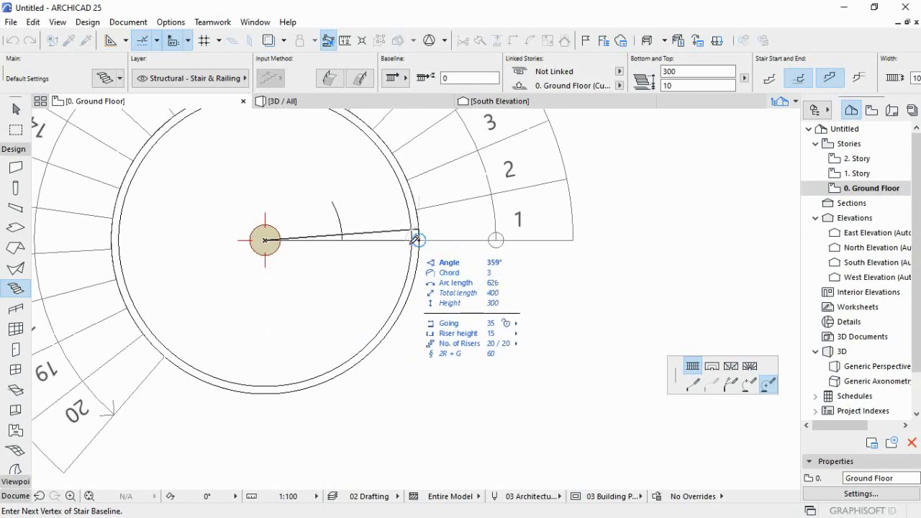
pyautogui.click(400, 83)
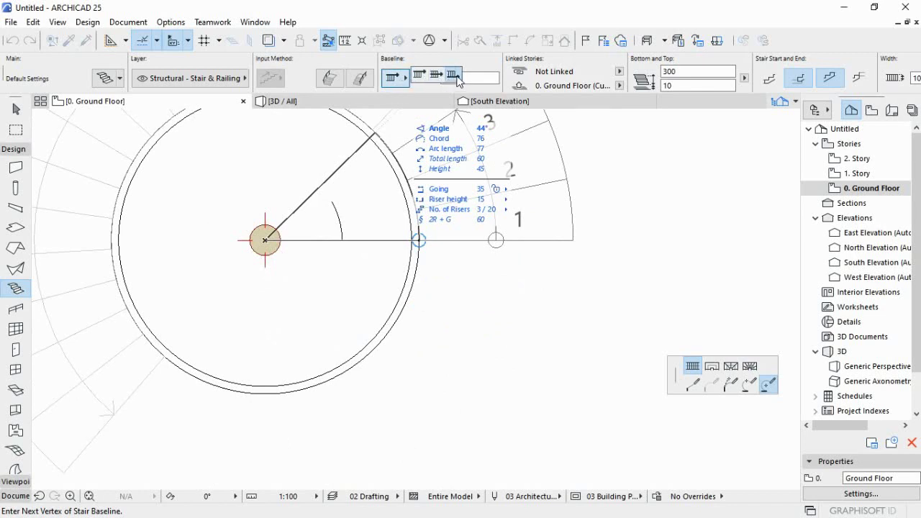
pyautogui.click(456, 78)
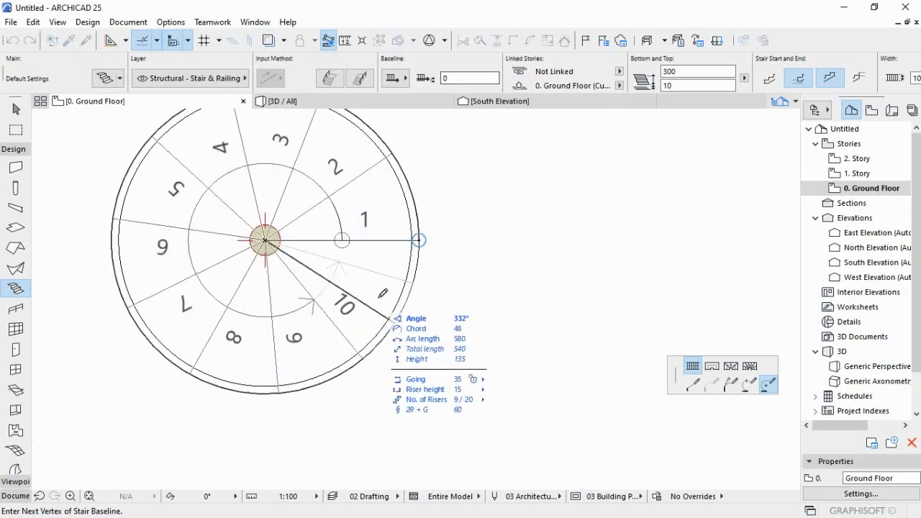
pyautogui.doubleClick(417, 280)
# - Examine the new spiral stair in the ground floor plan and from several sides in the 3D view
pyautogui.scroll(3, 418, 280)
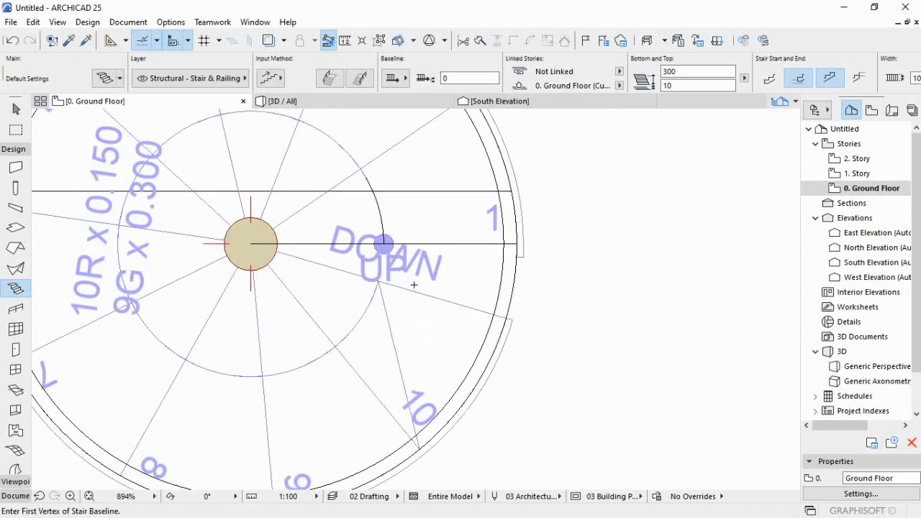
pyautogui.scroll(-2, 397, 228)
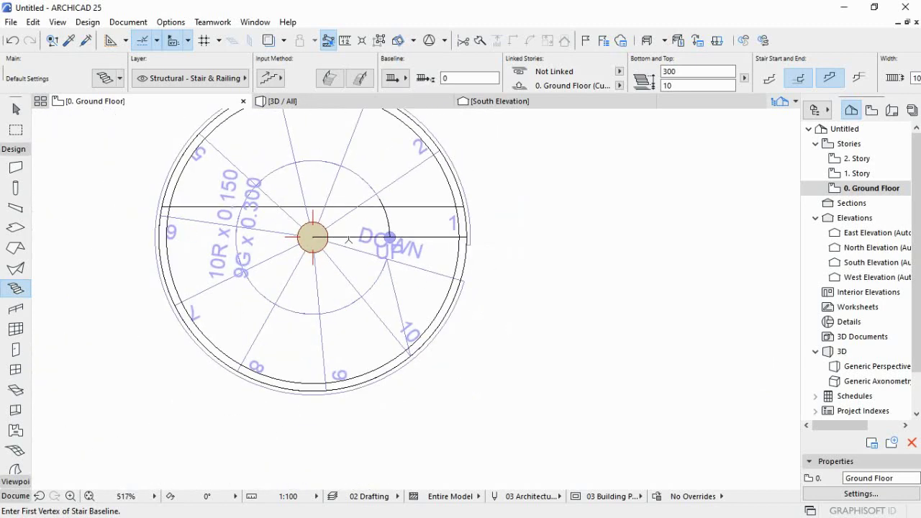
pyautogui.scroll(-1, 323, 218)
pyautogui.scroll(1, 318, 228)
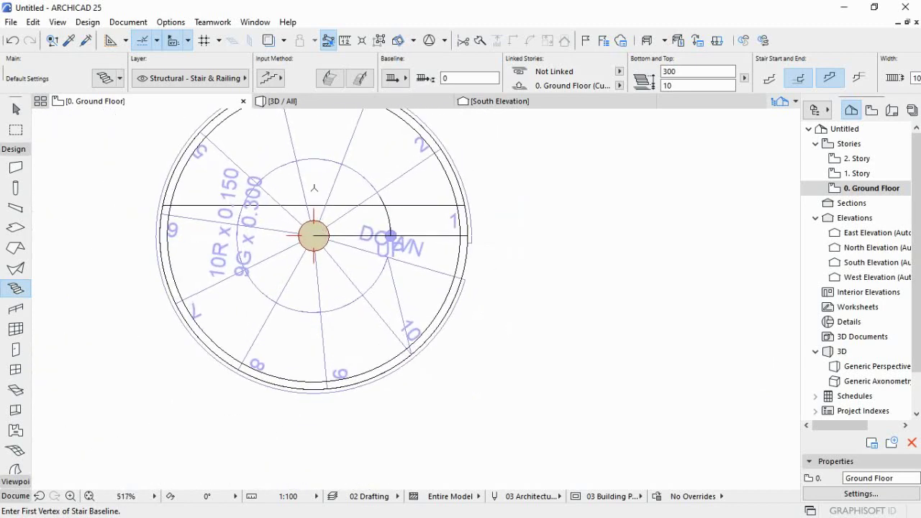
pyautogui.click(319, 104)
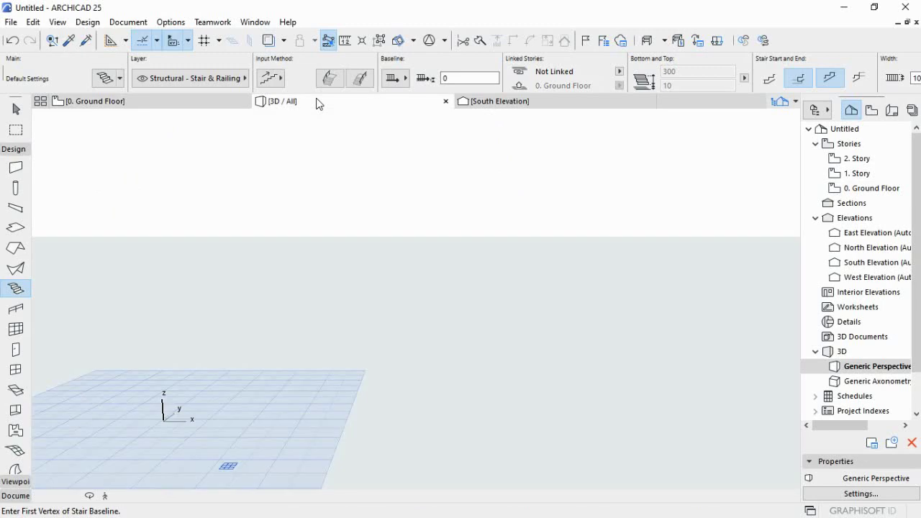
pyautogui.scroll(6, 410, 338)
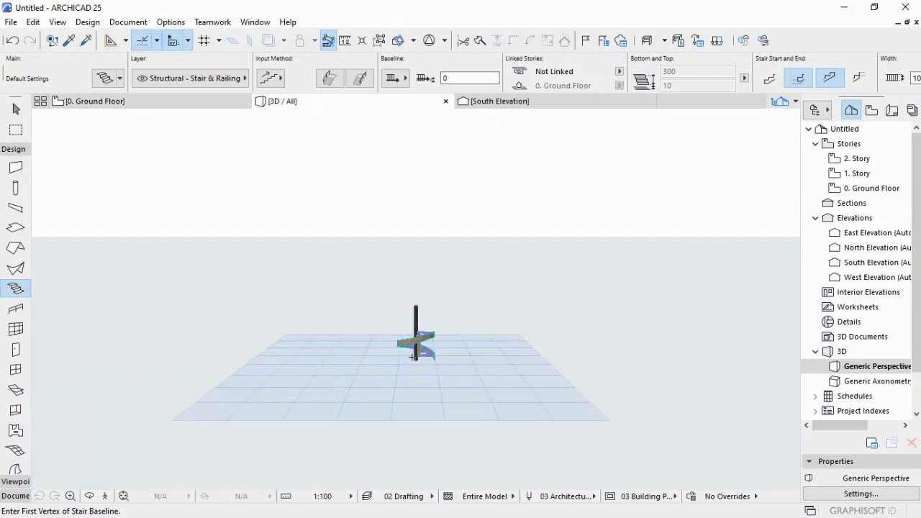
pyautogui.scroll(3, 416, 351)
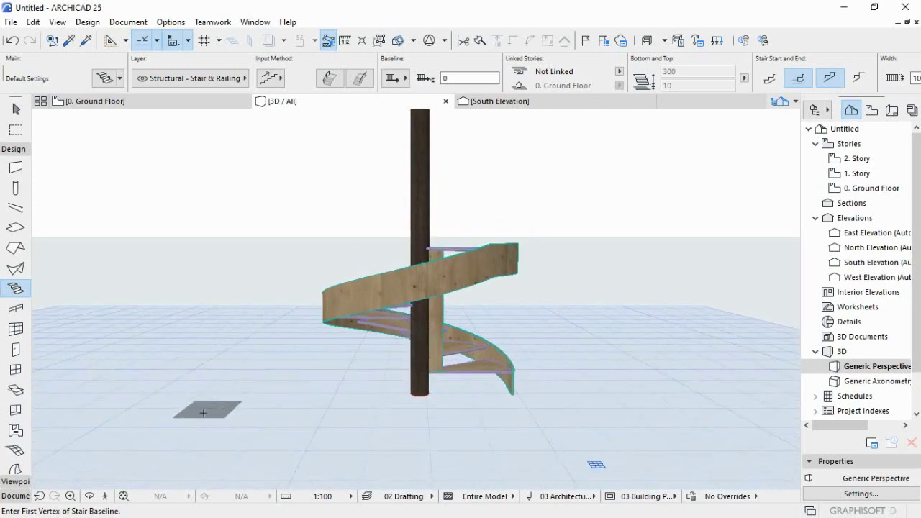
pyautogui.click(88, 496)
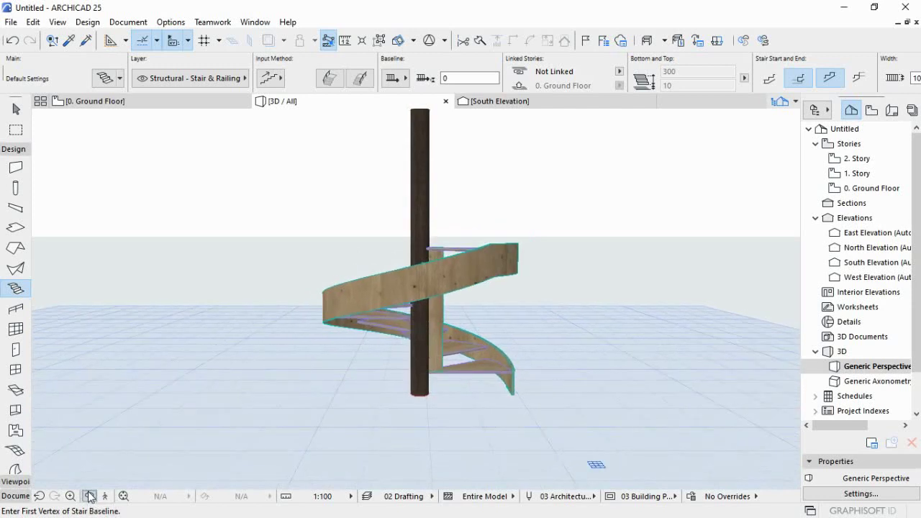
pyautogui.moveTo(373, 288); pyautogui.dragTo(569, 303)
pyautogui.moveTo(289, 360); pyautogui.dragTo(212, 308)
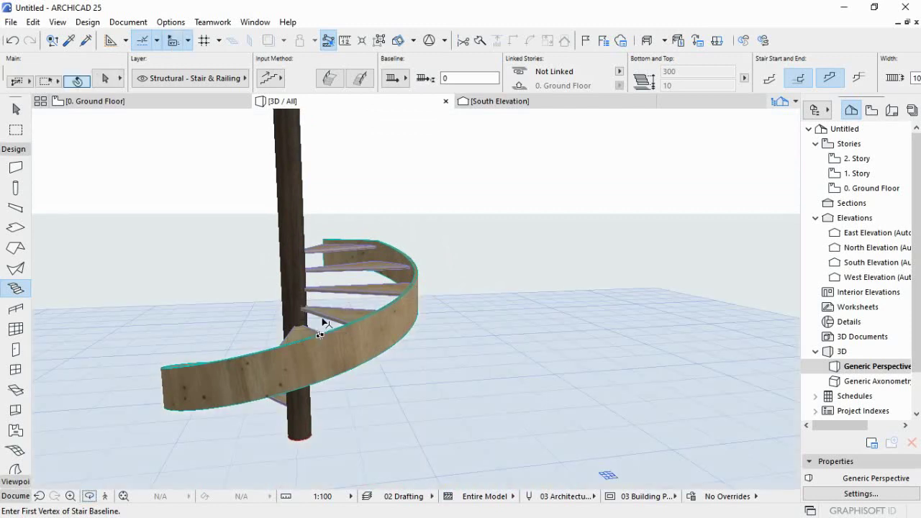
# - Open the settings of the spiral stair in 3D and set its height to 300
pyautogui.click(324, 332)
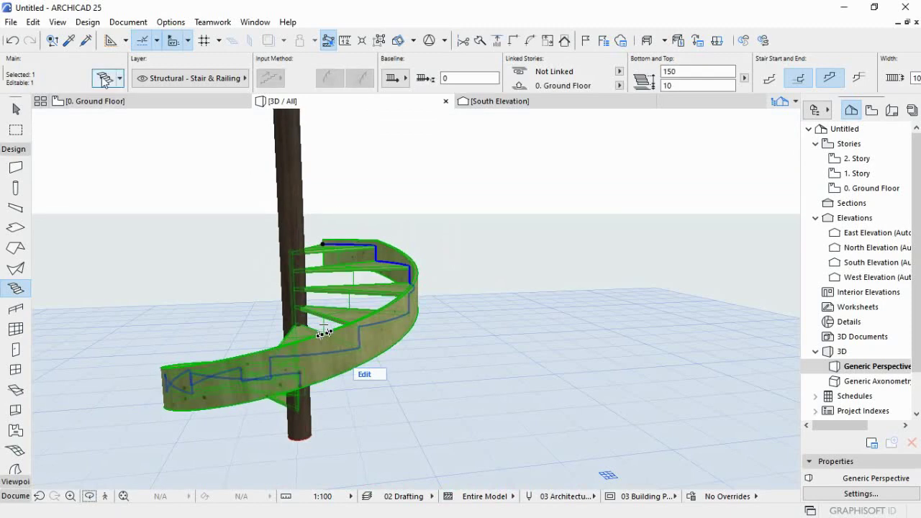
pyautogui.click(104, 79)
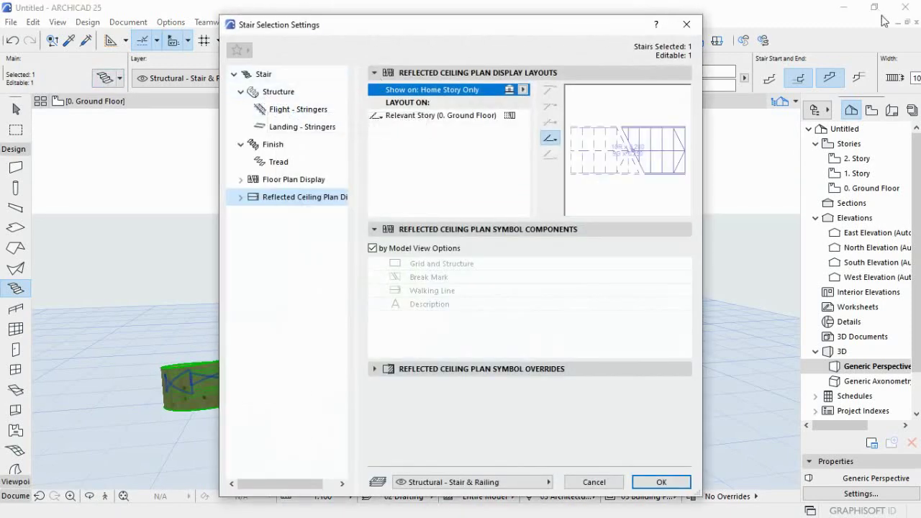
pyautogui.click(265, 97)
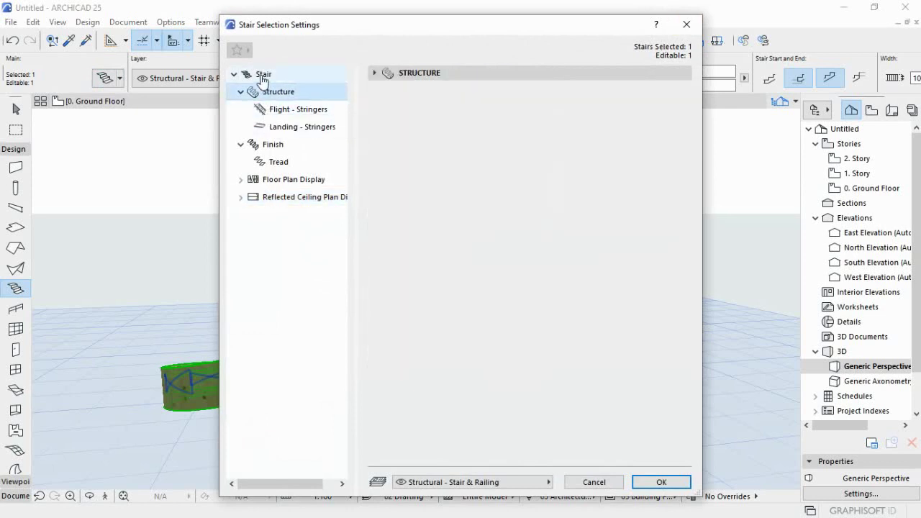
pyautogui.click(263, 110)
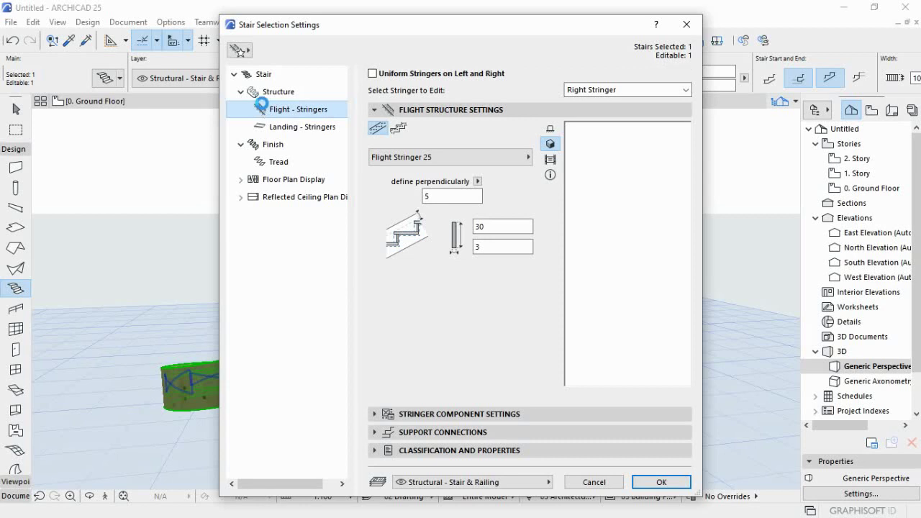
pyautogui.click(257, 74)
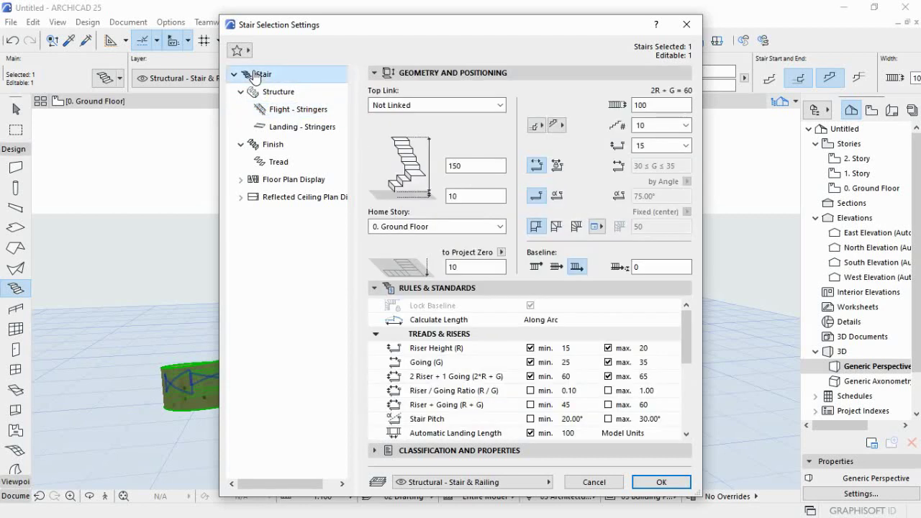
pyautogui.click(463, 166)
pyautogui.moveTo(464, 165); pyautogui.dragTo(438, 173)
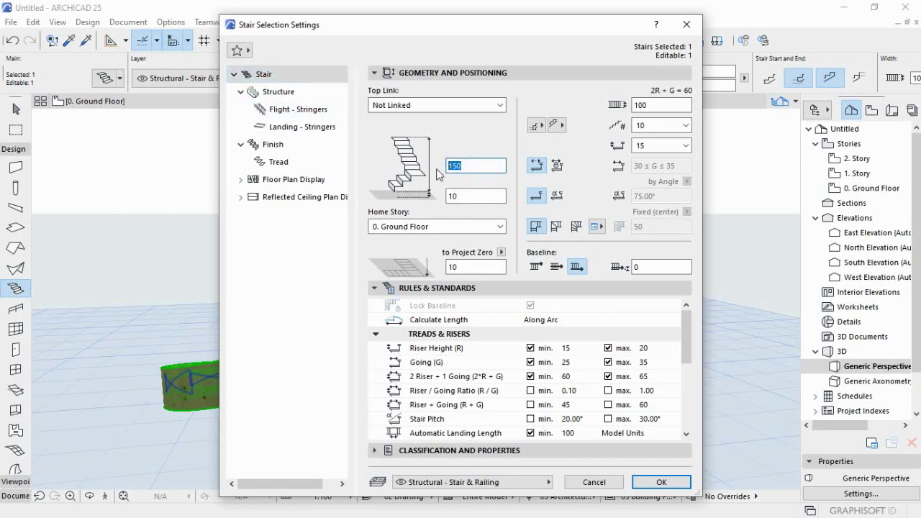
pyautogui.write('300')
pyautogui.press('Tab')
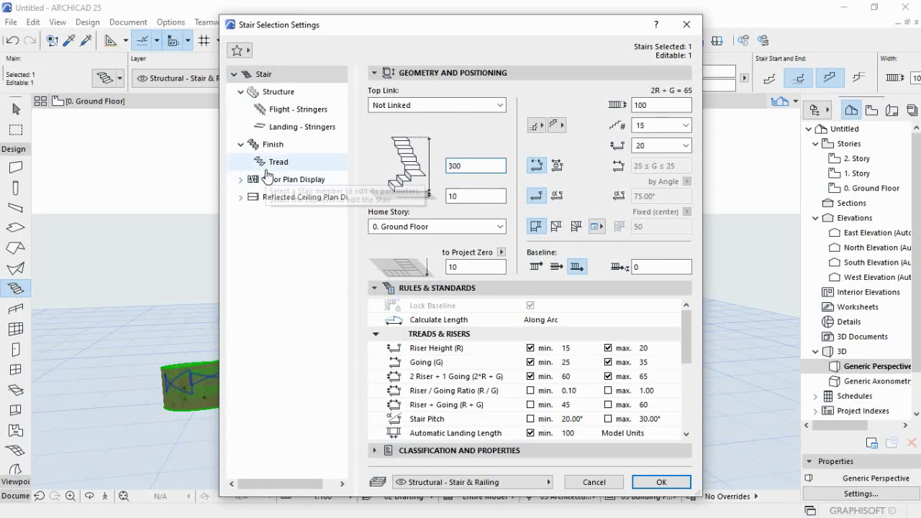
# - Check the tread settings and change the right flight stringer's beam profile to angled sides
pyautogui.click(272, 170)
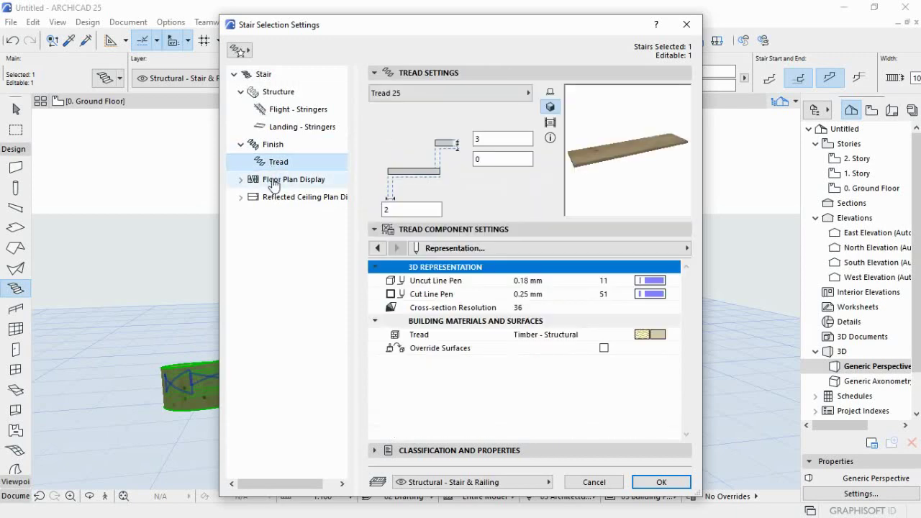
pyautogui.click(288, 110)
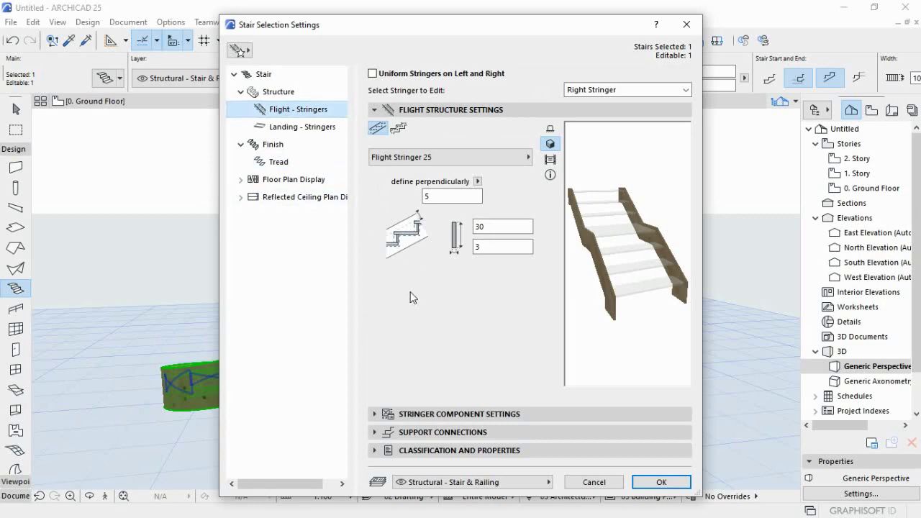
pyautogui.click(516, 414)
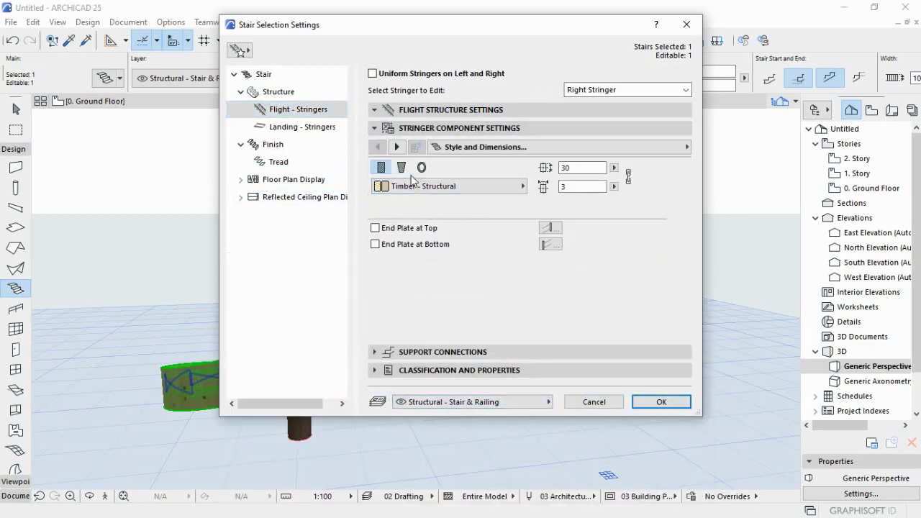
pyautogui.click(402, 169)
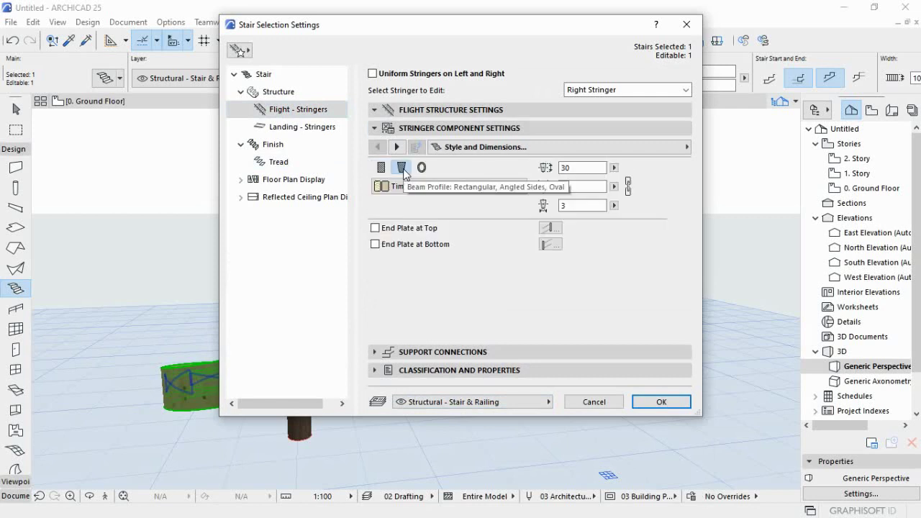
# - Set the right stringer's beam building material to Plaster - Gypsum and accept the stair settings
pyautogui.click(397, 147)
pyautogui.click(397, 147)
pyautogui.click(398, 146)
pyautogui.click(397, 147)
pyautogui.click(398, 147)
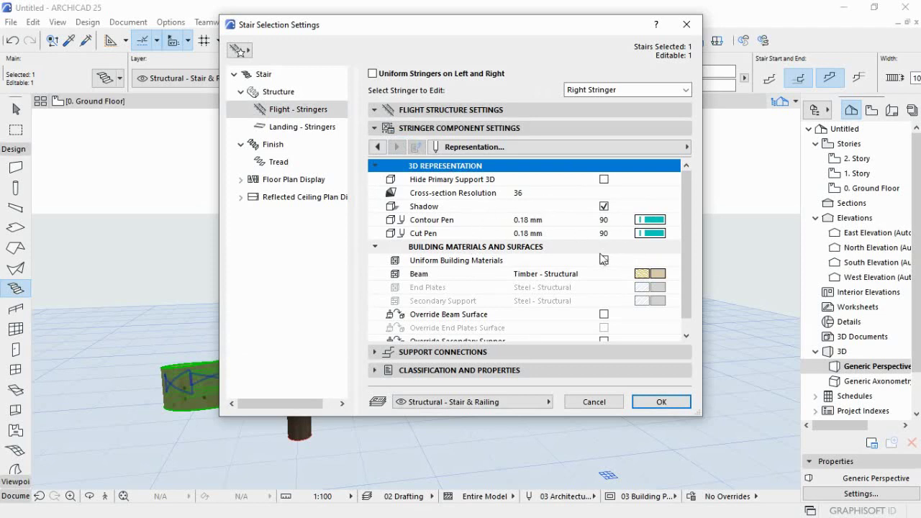
pyautogui.click(660, 274)
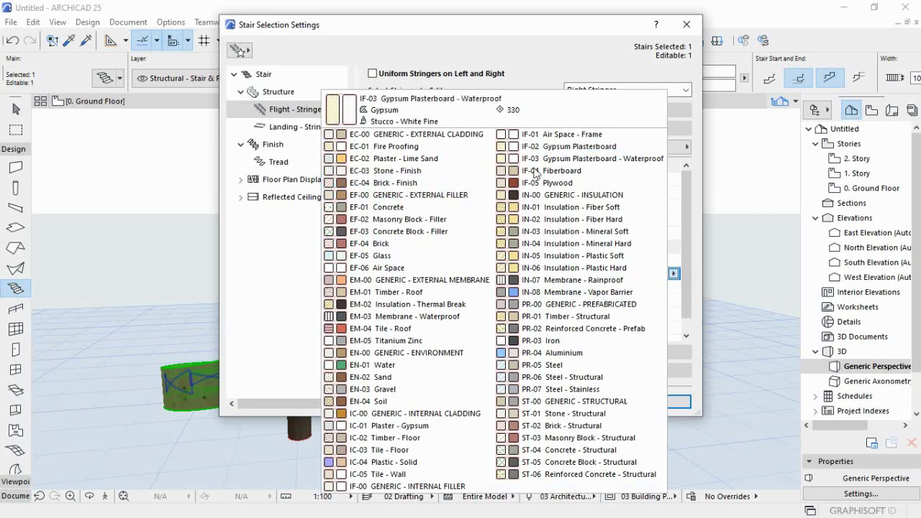
pyautogui.click(395, 430)
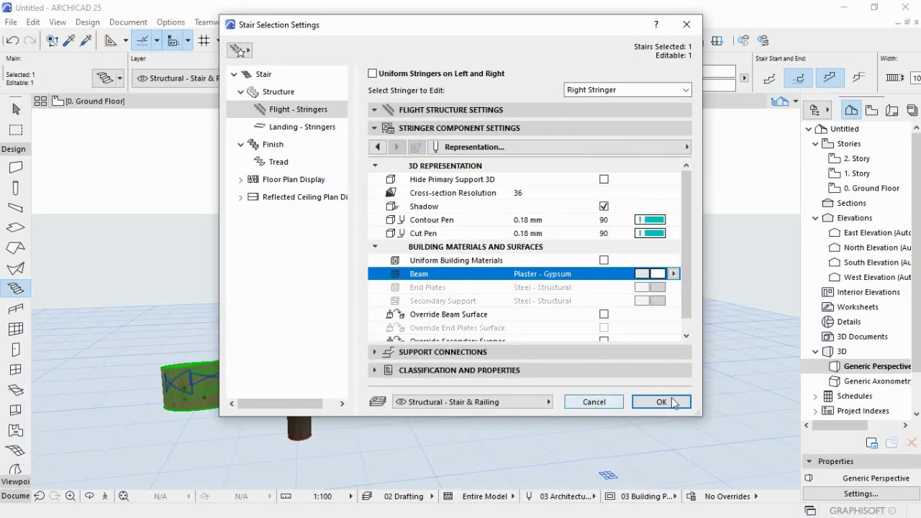
pyautogui.click(661, 401)
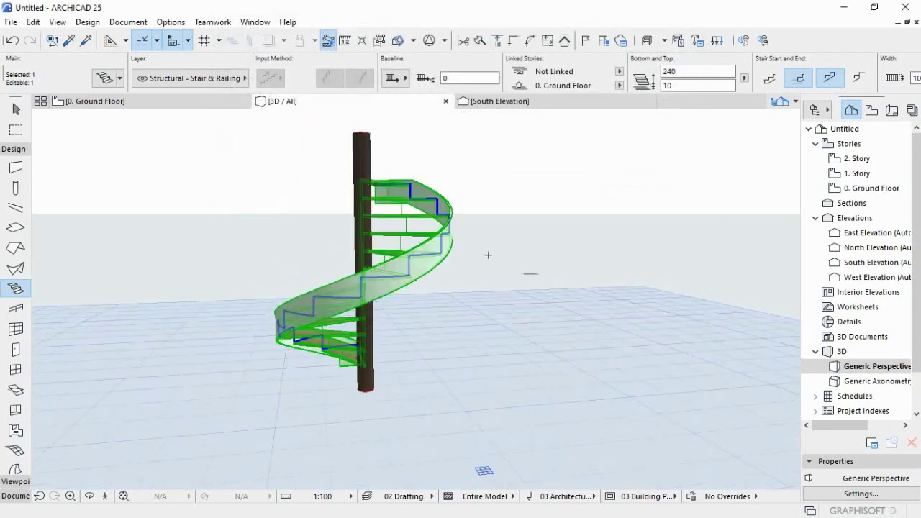
# - Apply the Cantilevered Stair favorite to the selected spiral stair and inspect its treads in 3D
pyautogui.scroll(2, 489, 250)
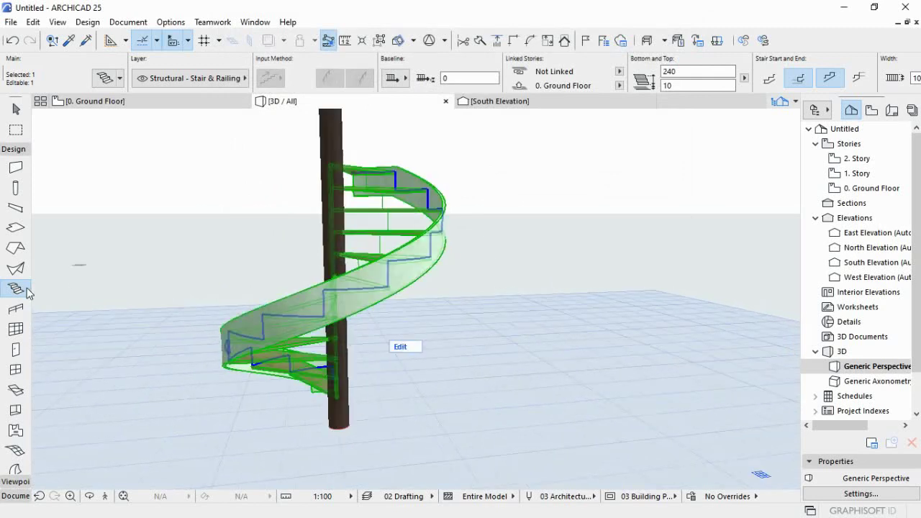
pyautogui.click(90, 496)
pyautogui.moveTo(256, 326); pyautogui.dragTo(287, 296)
pyautogui.scroll(-2, 287, 297)
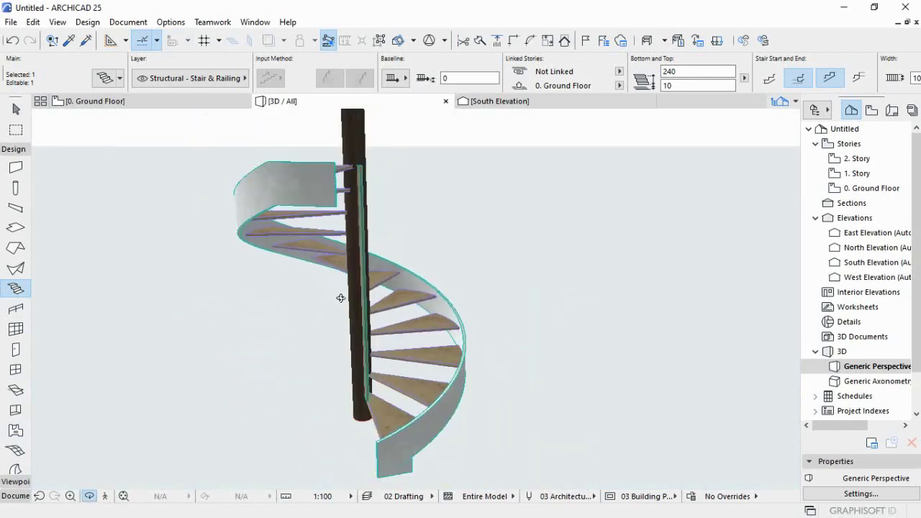
pyautogui.scroll(1, 416, 297)
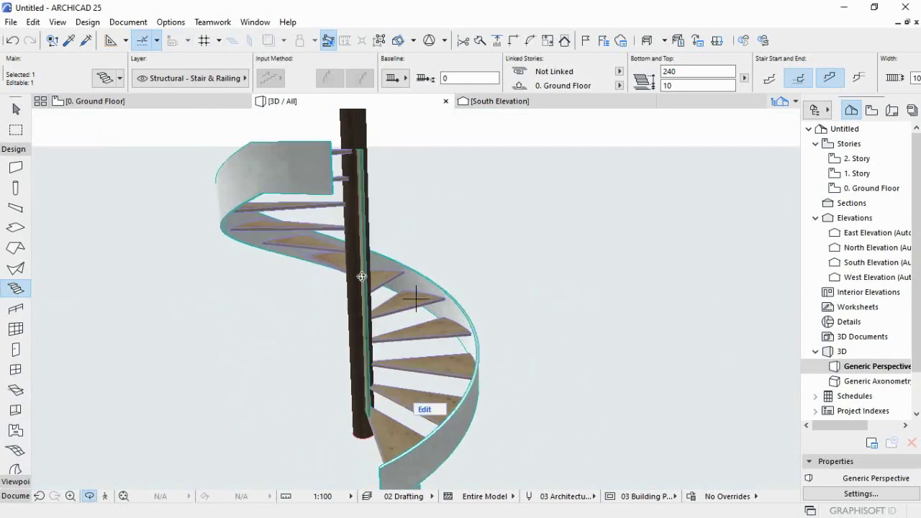
pyautogui.doubleClick(366, 272)
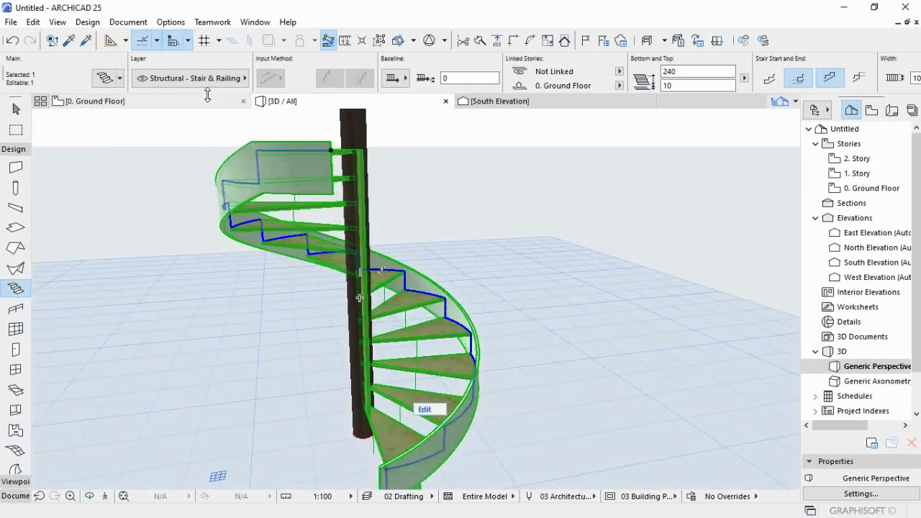
pyautogui.click(119, 78)
pyautogui.click(276, 113)
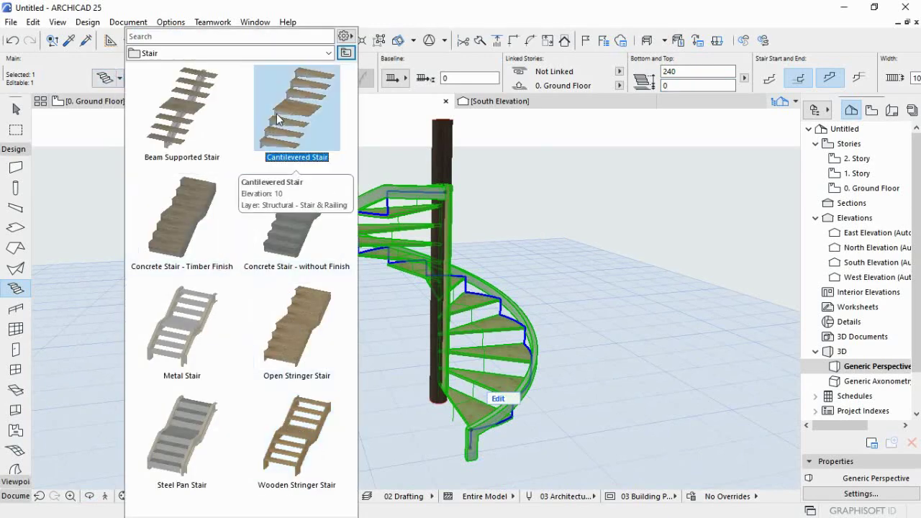
pyautogui.doubleClick(276, 114)
pyautogui.scroll(3, 422, 387)
pyautogui.keyDown('shift'); pyautogui.moveTo(422, 388); pyautogui.dragTo(277, 307, button='middle'); pyautogui.keyUp('shift')
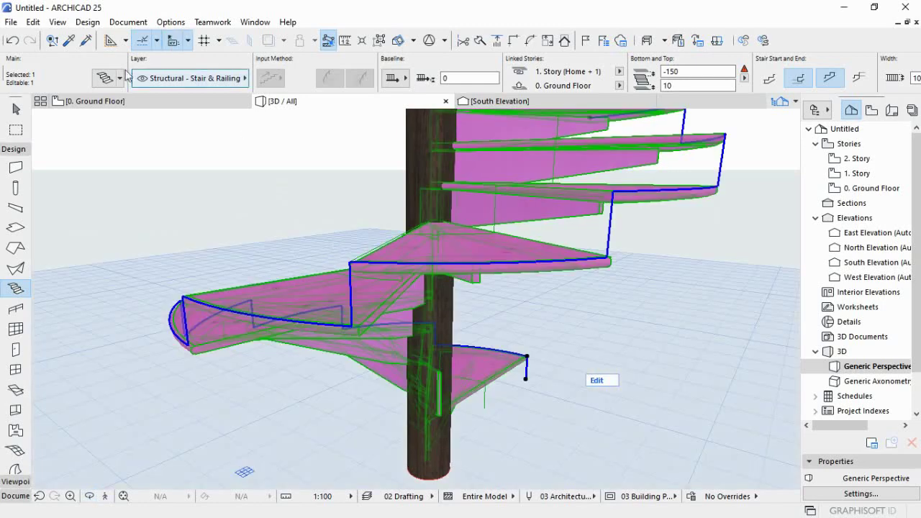
# - Open the selected stair's settings and check the cantilevered flight, landing and tread components
pyautogui.click(174, 41)
pyautogui.click(293, 109)
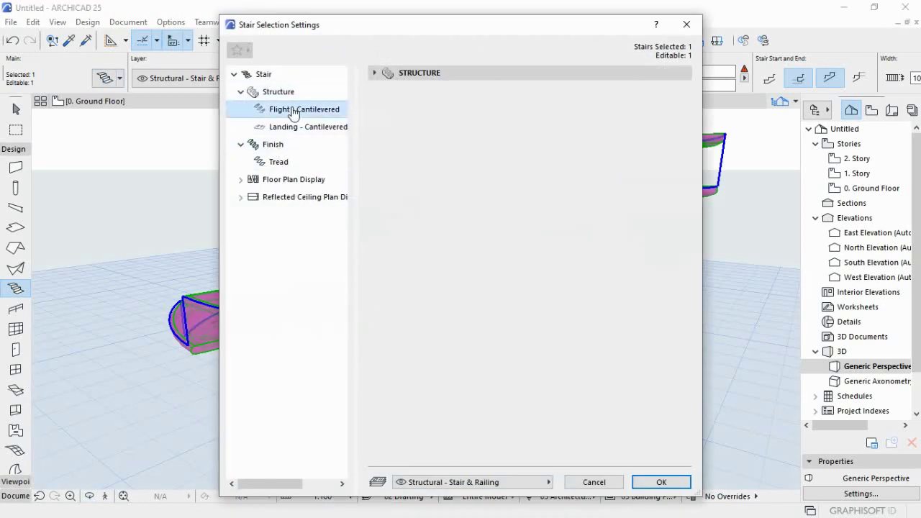
pyautogui.click(288, 124)
pyautogui.click(273, 158)
pyautogui.click(642, 339)
pyautogui.click(464, 299)
# - Set the cantilevered stair's top link to Not Linked, review its rules and standards, and accept the settings
pyautogui.click(263, 70)
pyautogui.click(468, 100)
pyautogui.click(416, 148)
pyautogui.scroll(-5, 525, 374)
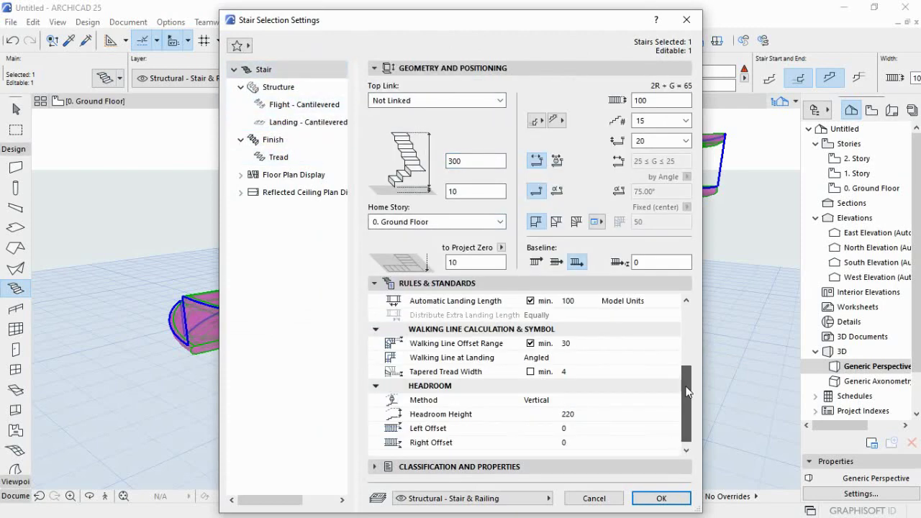
pyautogui.scroll(5, 525, 374)
pyautogui.click(659, 498)
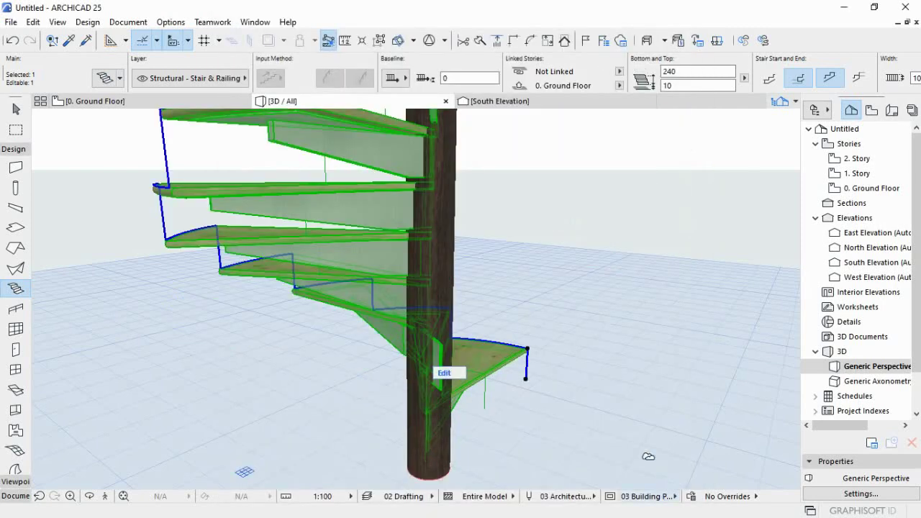
# - Examine the cantilevered treads and supports around the column in 3D, and return to the ground floor plan
pyautogui.keyDown('shift'); pyautogui.moveTo(648, 456); pyautogui.dragTo(719, 417, button='middle'); pyautogui.keyUp('shift')
pyautogui.scroll(3, 695, 394)
pyautogui.scroll(-6, 252, 352)
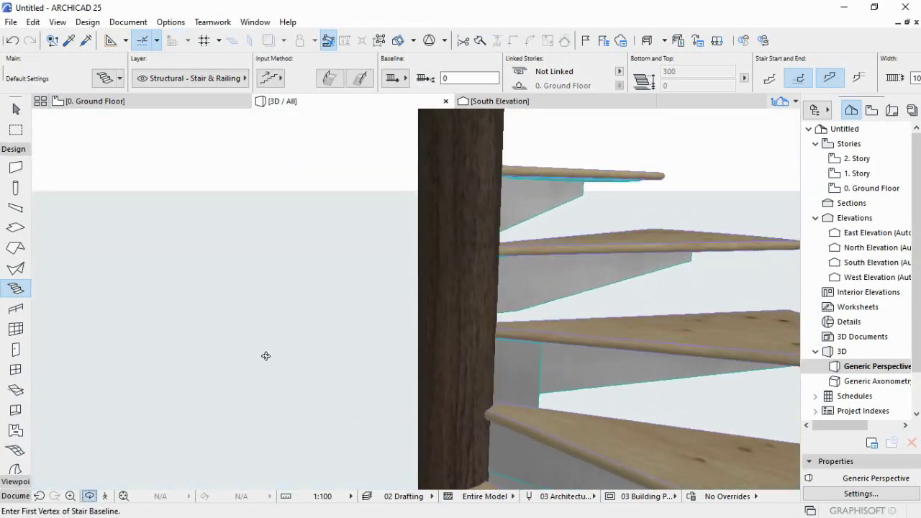
pyautogui.keyDown('shift'); pyautogui.moveTo(504, 324); pyautogui.dragTo(504, 216, button='middle'); pyautogui.keyUp('shift')
pyautogui.click(113, 100)
pyautogui.scroll(-3, 93, 277)
pyautogui.scroll(2, 43, 302)
# - Open the railing default settings and review the segment, handrail, rail, inner post, baluster, panel and end options
pyautogui.doubleClick(16, 308)
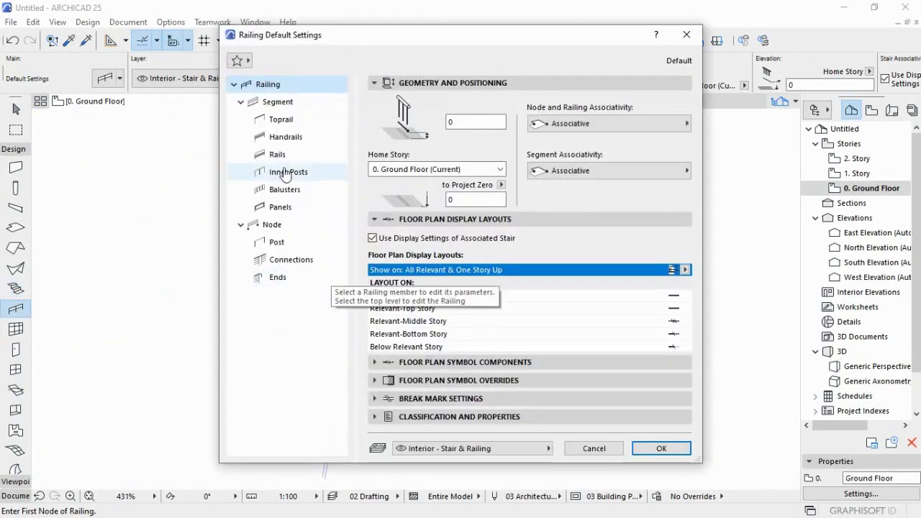
pyautogui.click(277, 101)
pyautogui.click(515, 118)
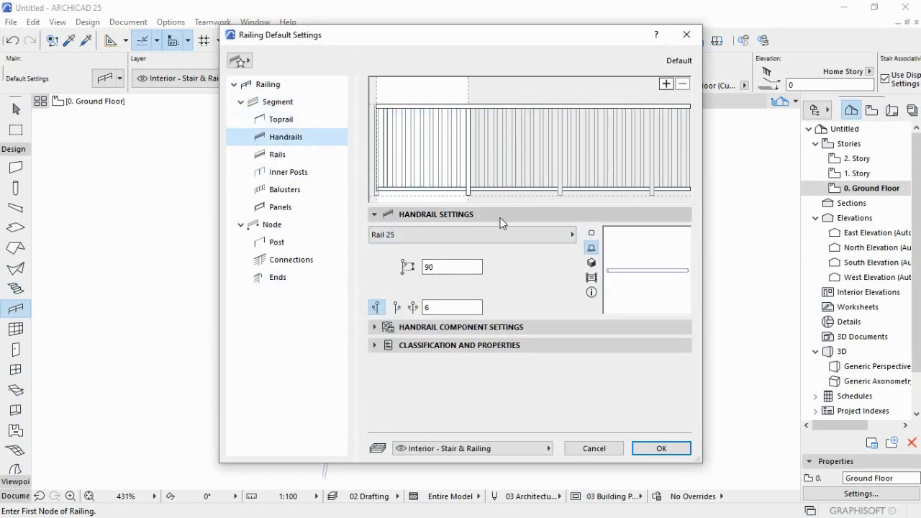
pyautogui.click(284, 172)
pyautogui.click(286, 210)
pyautogui.click(284, 172)
pyautogui.click(277, 154)
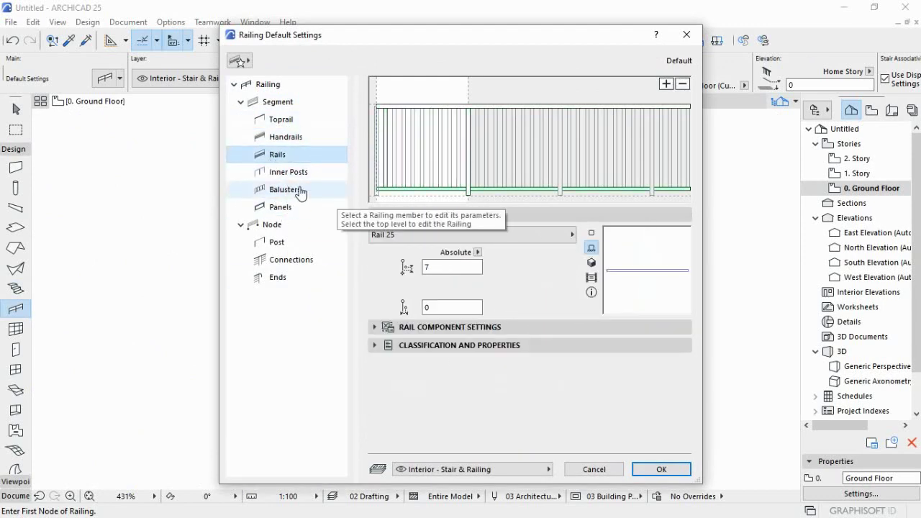
pyautogui.click(284, 189)
pyautogui.click(280, 207)
pyautogui.click(272, 276)
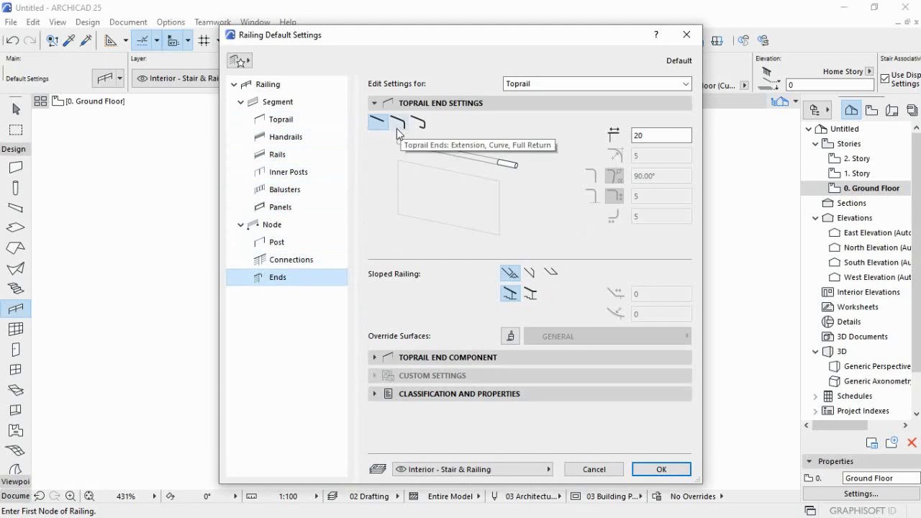
pyautogui.click(277, 120)
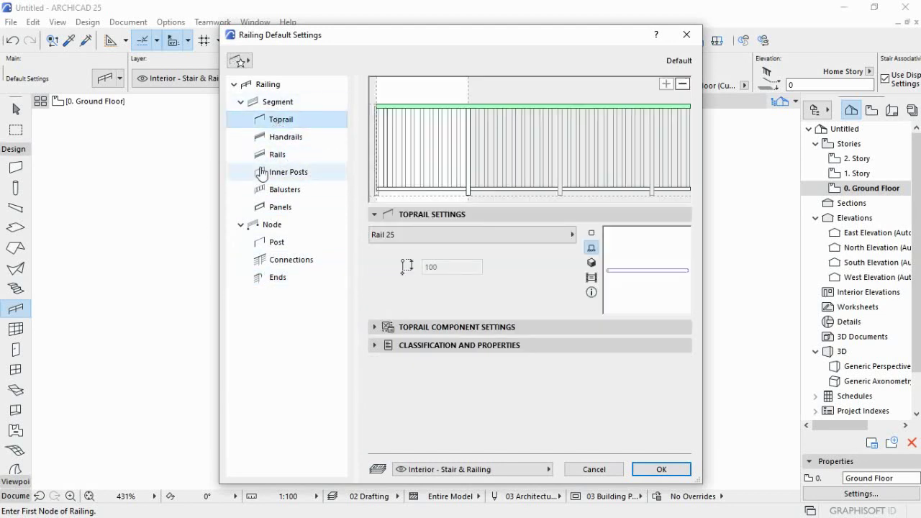
pyautogui.click(277, 103)
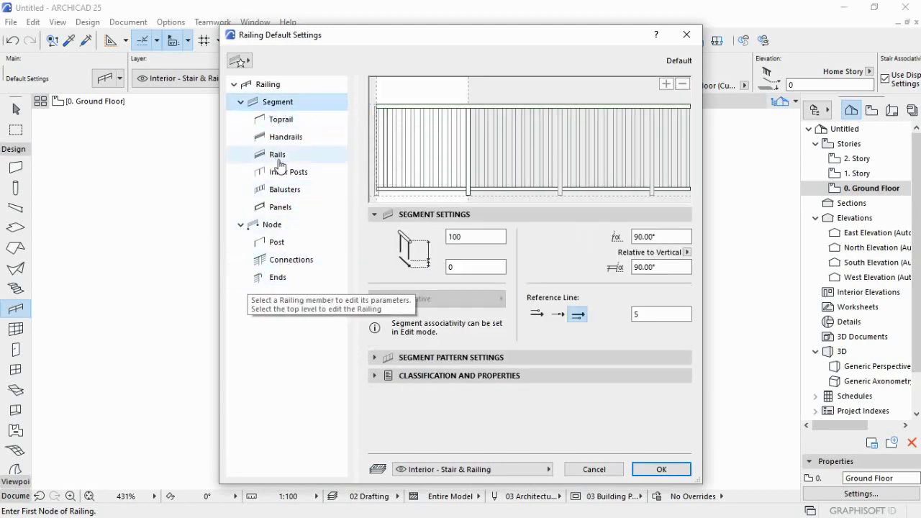
# - Check the railing's toprail, post, connection and end settings for component types and shapes
pyautogui.click(280, 120)
pyautogui.click(504, 234)
pyautogui.click(287, 243)
pyautogui.click(282, 208)
pyautogui.click(280, 119)
pyautogui.click(288, 172)
pyautogui.click(281, 260)
pyautogui.click(288, 172)
pyautogui.click(277, 242)
pyautogui.click(291, 259)
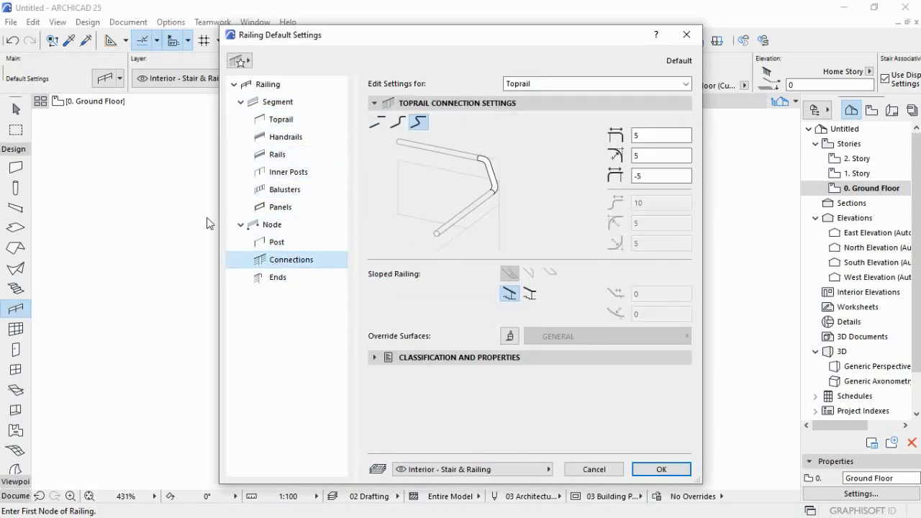
pyautogui.click(288, 172)
pyautogui.click(281, 119)
pyautogui.click(284, 189)
pyautogui.click(276, 242)
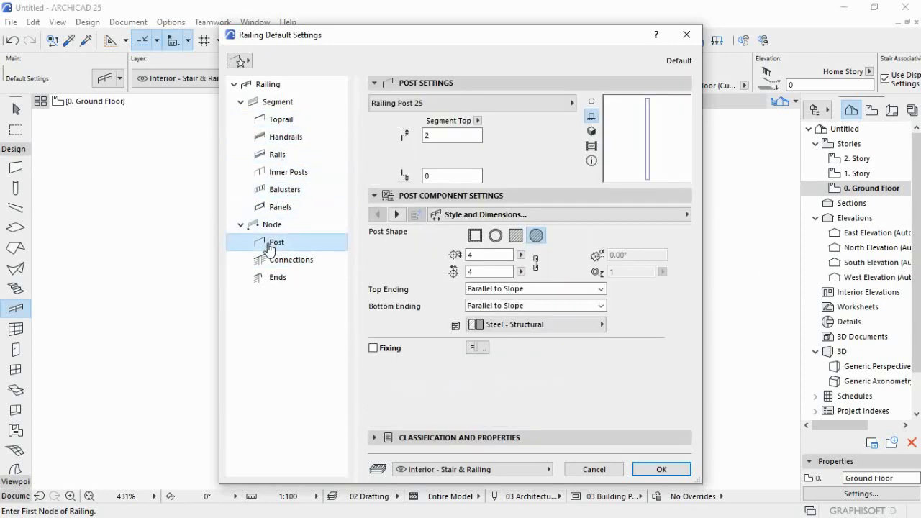
pyautogui.click(277, 277)
pyautogui.click(277, 154)
# - Give the toprail a 9 by 9 mushroom-shaped profile in a reddish wood material, check the rail members, and accept the railing defaults
pyautogui.click(281, 120)
pyautogui.press('Return')
pyautogui.click(105, 78)
pyautogui.click(657, 272)
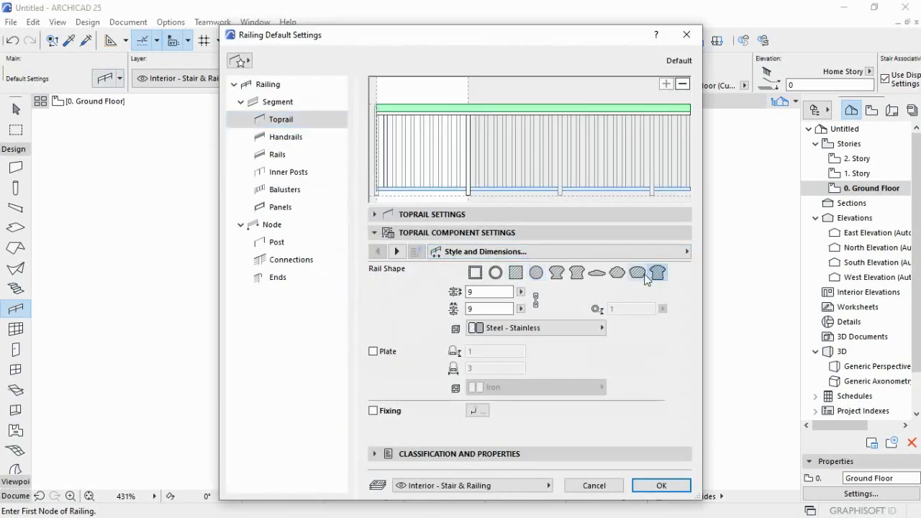
pyautogui.click(535, 328)
pyautogui.click(345, 183)
pyautogui.click(277, 101)
pyautogui.click(286, 136)
pyautogui.click(277, 154)
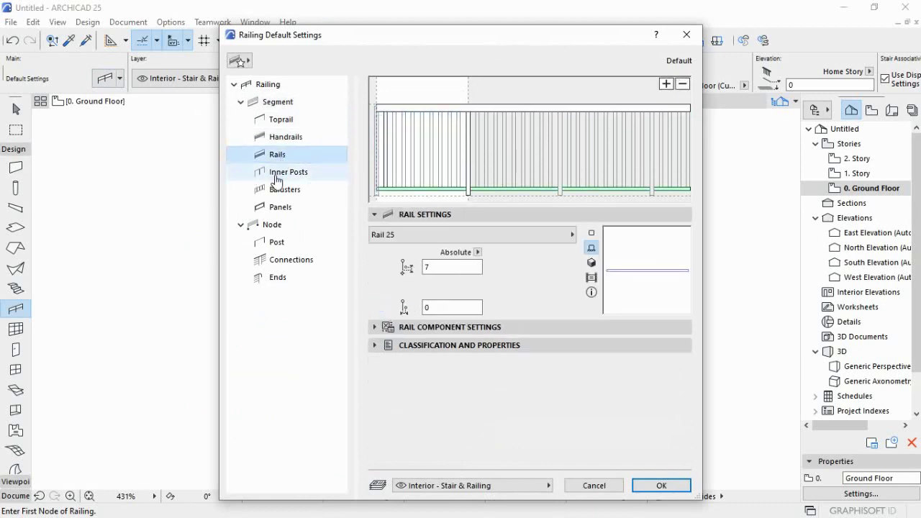
pyautogui.click(287, 172)
pyautogui.click(661, 485)
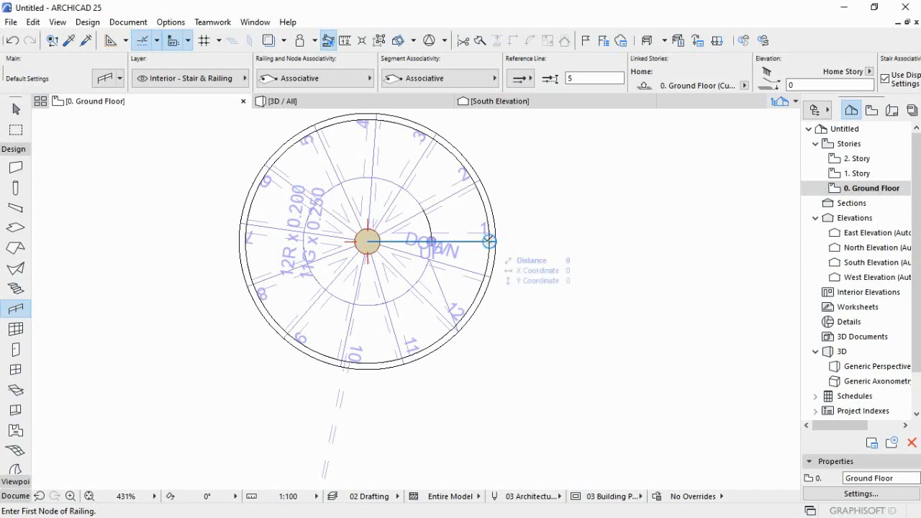
# - Place an associative railing along the stair's outer boundary, from the first tread's outer corner around to the last tread's outer corner
pyautogui.scroll(1, 479, 248)
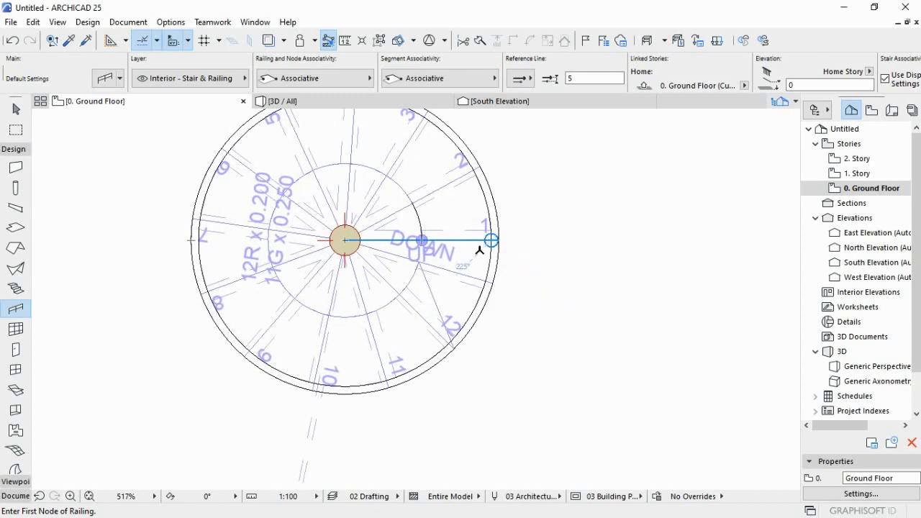
pyautogui.scroll(3, 483, 247)
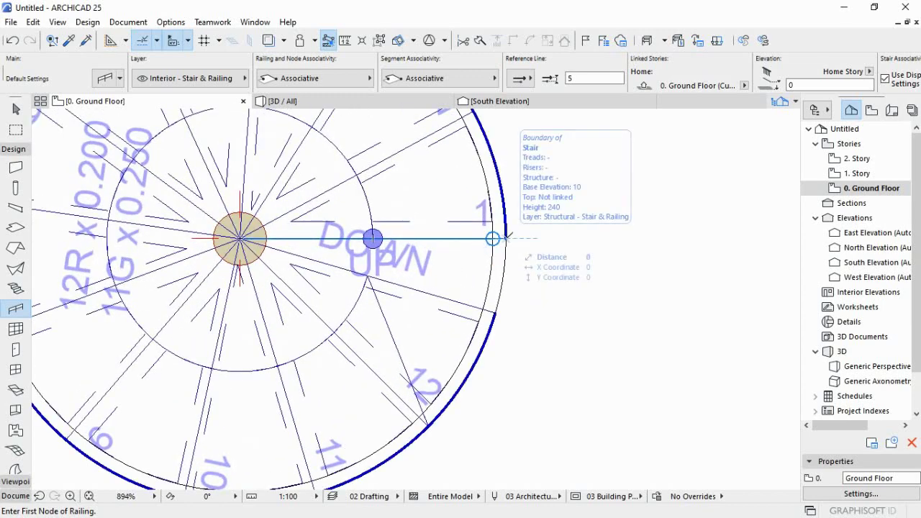
pyautogui.click(506, 238)
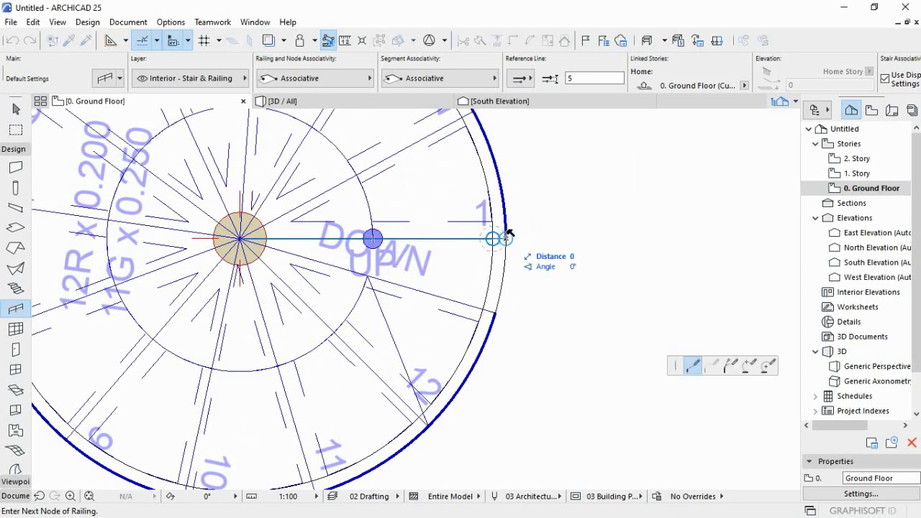
pyautogui.click(496, 308)
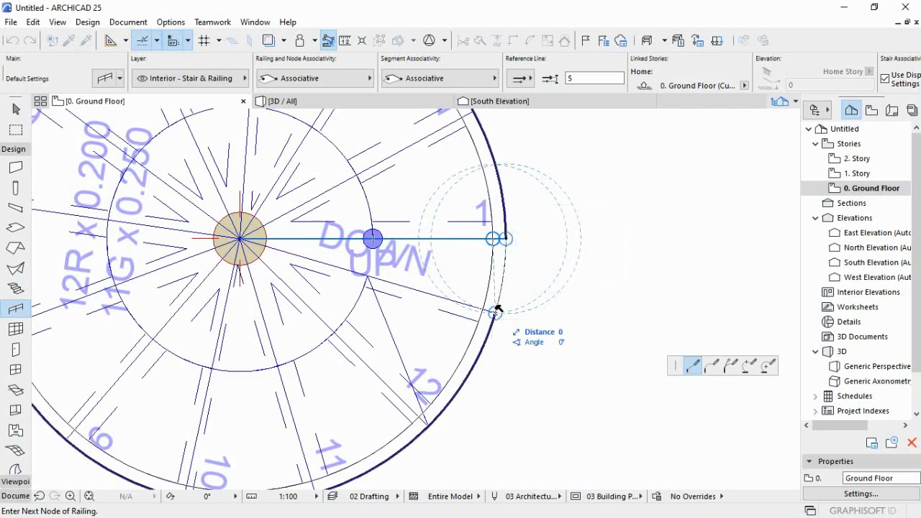
pyautogui.click(495, 309)
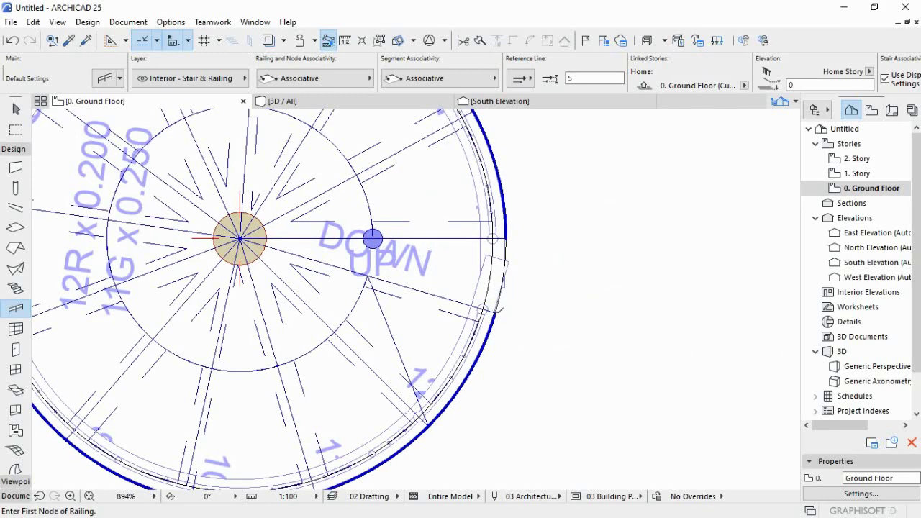
# - Examine the new railing's toprail, balusters and ends around the spiral stair in 3D
pyautogui.click(304, 101)
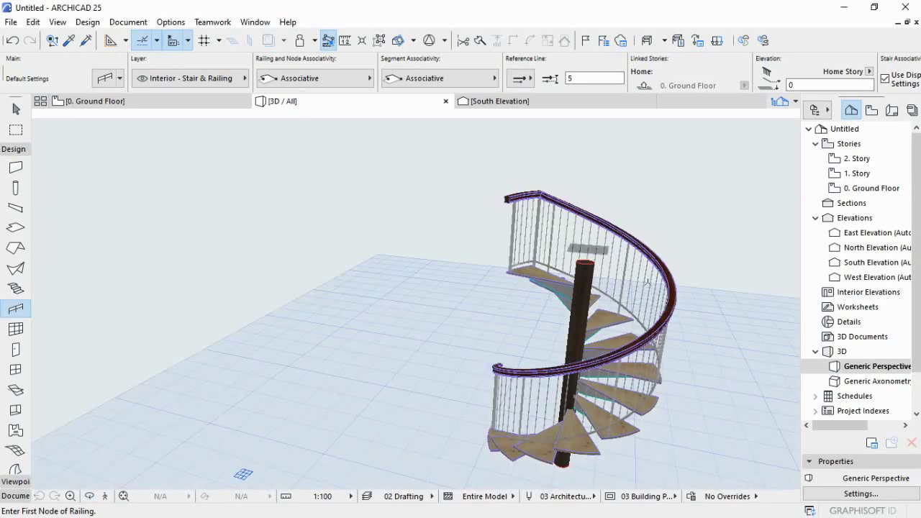
pyautogui.scroll(-5, 401, 230)
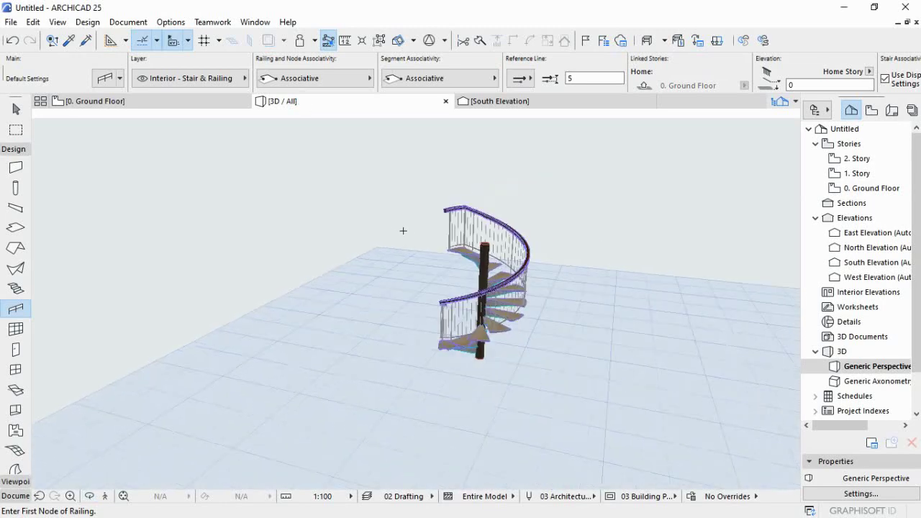
pyautogui.keyDown('shift'); pyautogui.moveTo(420, 247); pyautogui.dragTo(350, 202, button='middle'); pyautogui.keyUp('shift')
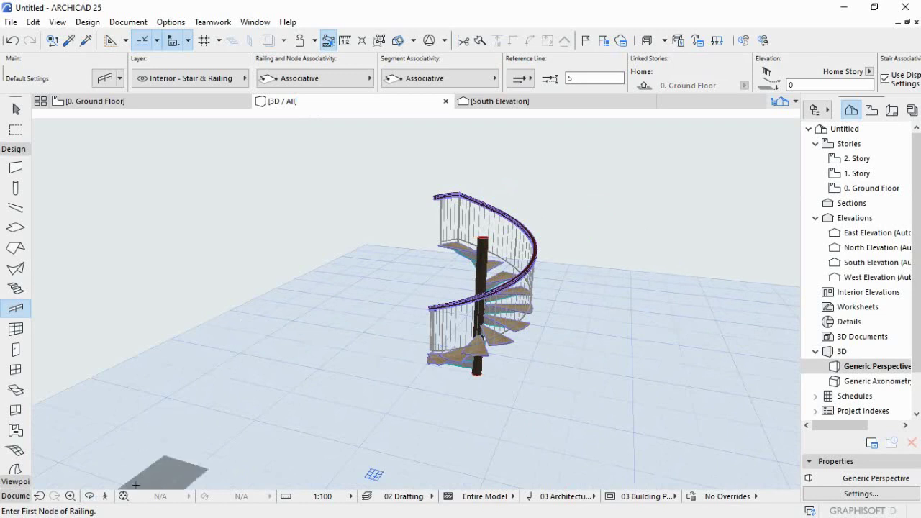
pyautogui.click(89, 496)
pyautogui.moveTo(417, 300); pyautogui.dragTo(543, 264)
pyautogui.scroll(4, 507, 294)
pyautogui.scroll(-2, 502, 282)
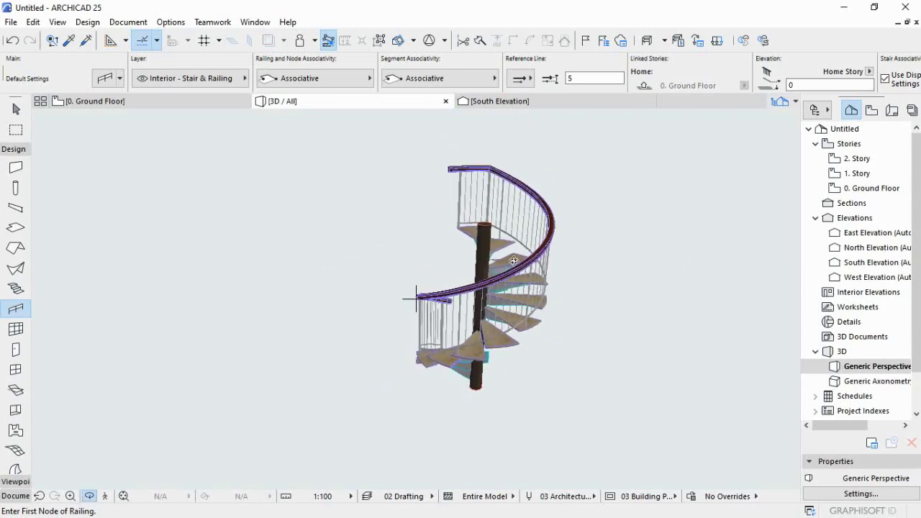
pyautogui.scroll(2, 513, 261)
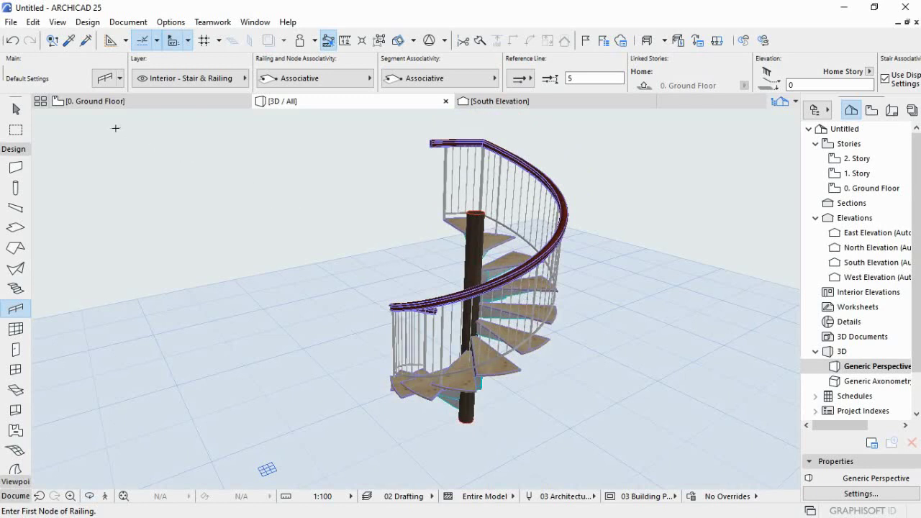
# - On the ground floor plan, set the slab defaults to a basic Concrete - Structural slab with a thickness of 10
pyautogui.moveTo(106, 106)
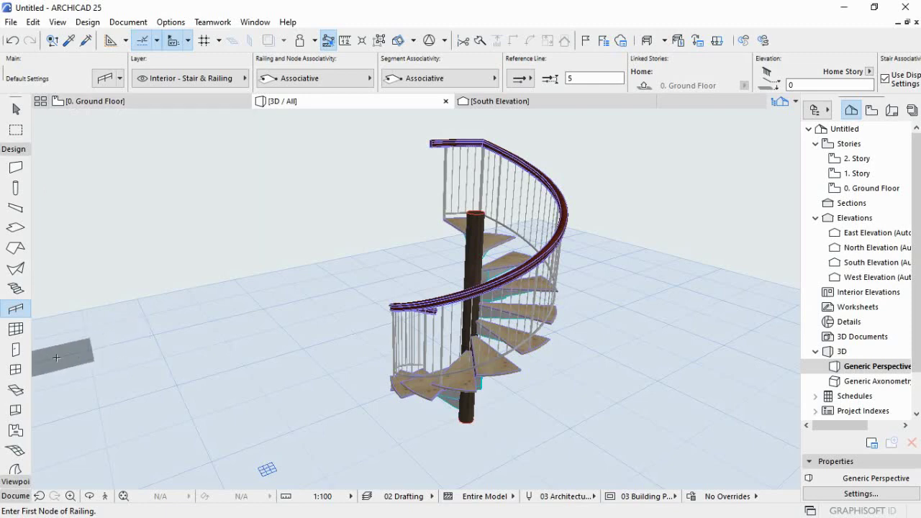
pyautogui.click(143, 97)
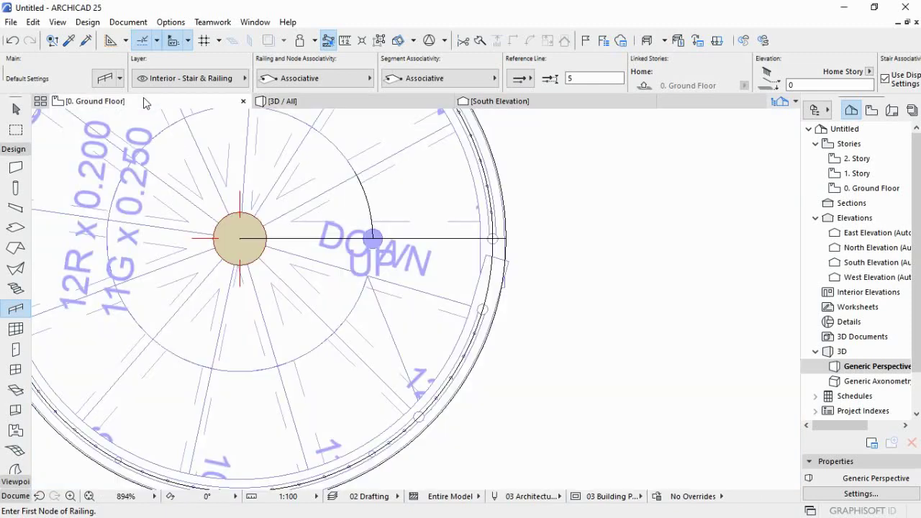
pyautogui.scroll(-5, 375, 270)
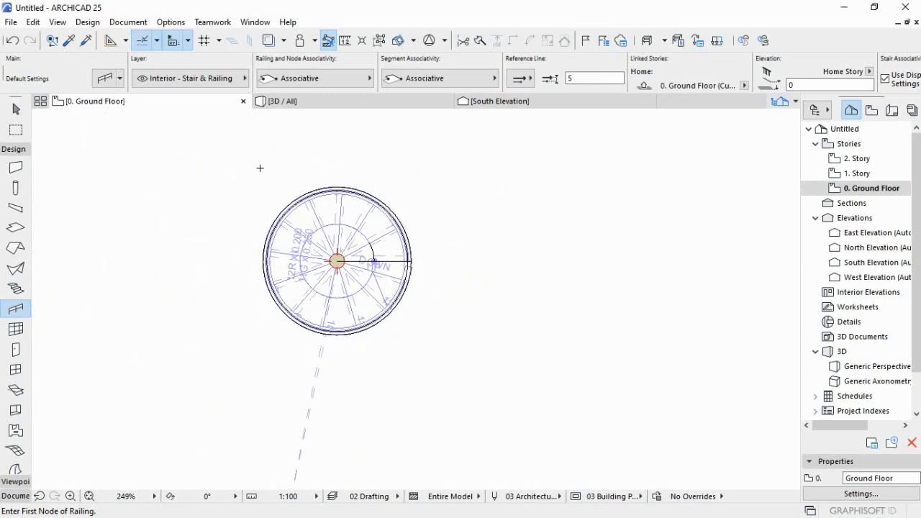
pyautogui.click(16, 229)
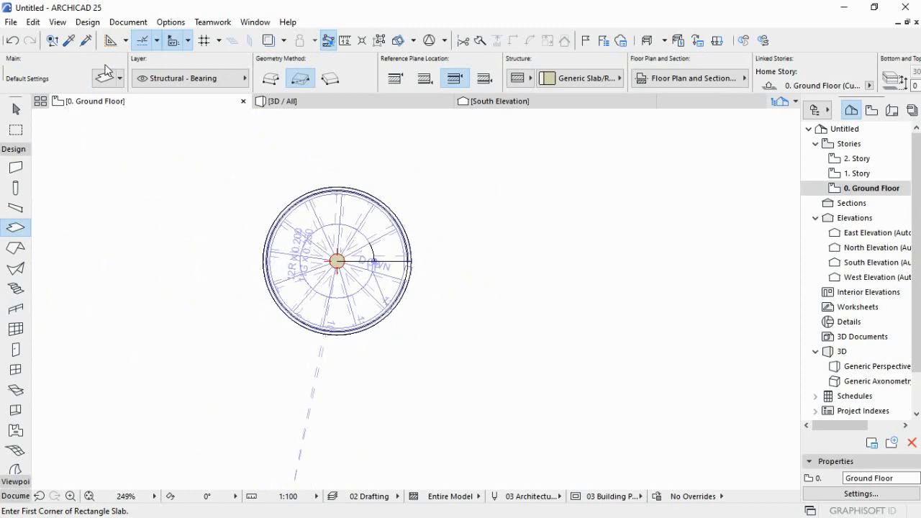
pyautogui.click(104, 79)
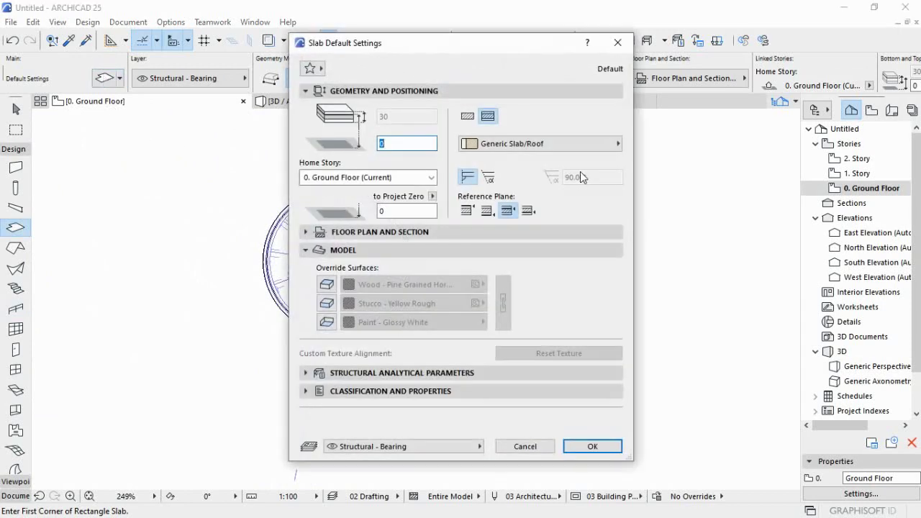
pyautogui.click(466, 117)
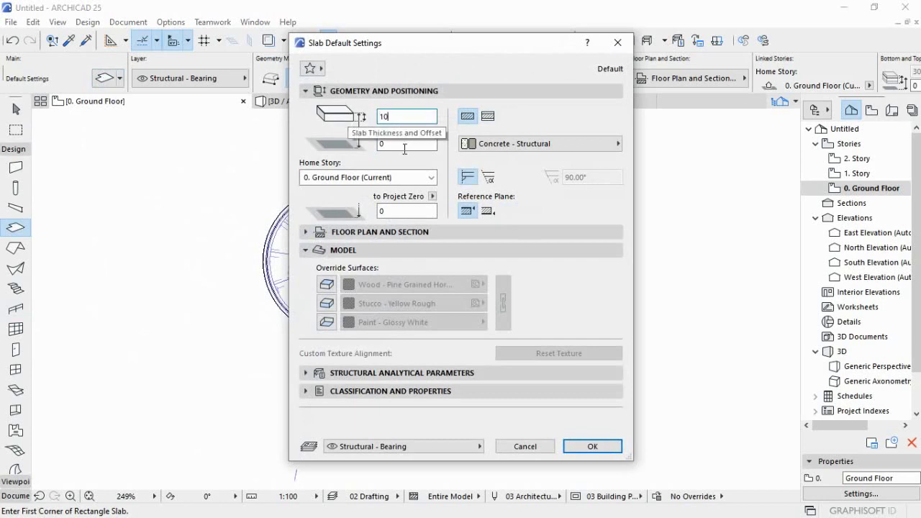
pyautogui.click(588, 446)
# - Draw a rectangular slab on the ground floor that surrounds the whole spiral stair
pyautogui.scroll(-3, 241, 174)
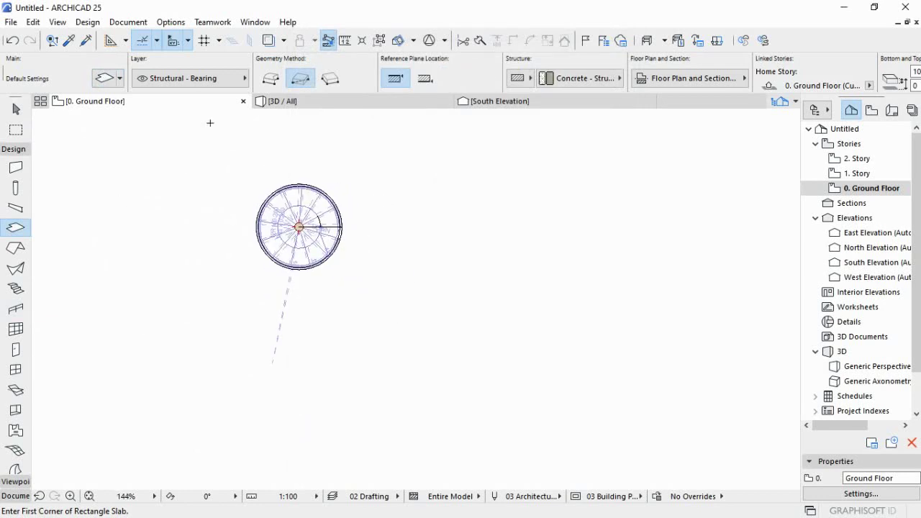
pyautogui.click(111, 127)
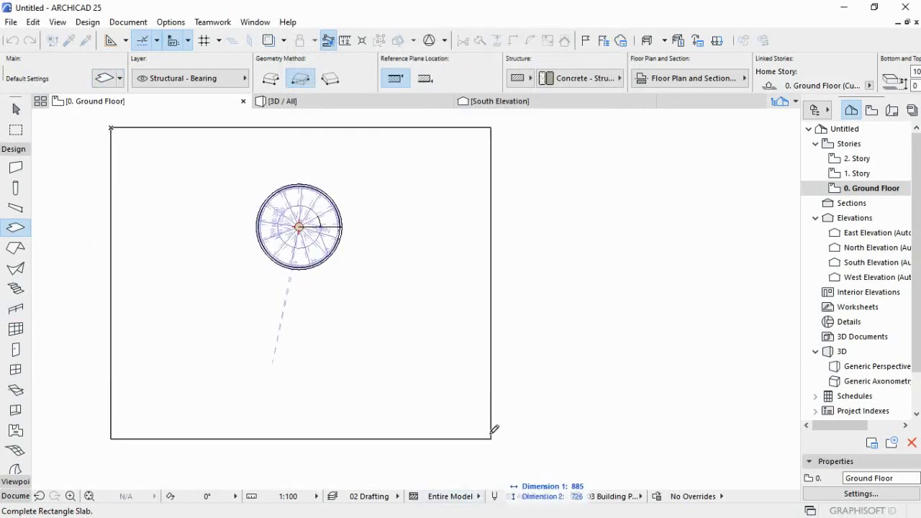
pyautogui.click(568, 371)
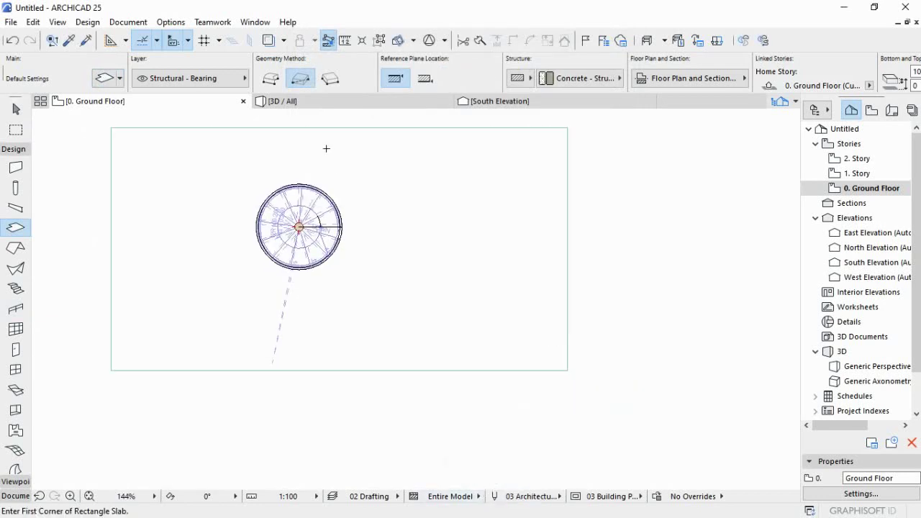
# - Examine the stair, railing and concrete slab in 3D from the side and from above
pyautogui.click(341, 102)
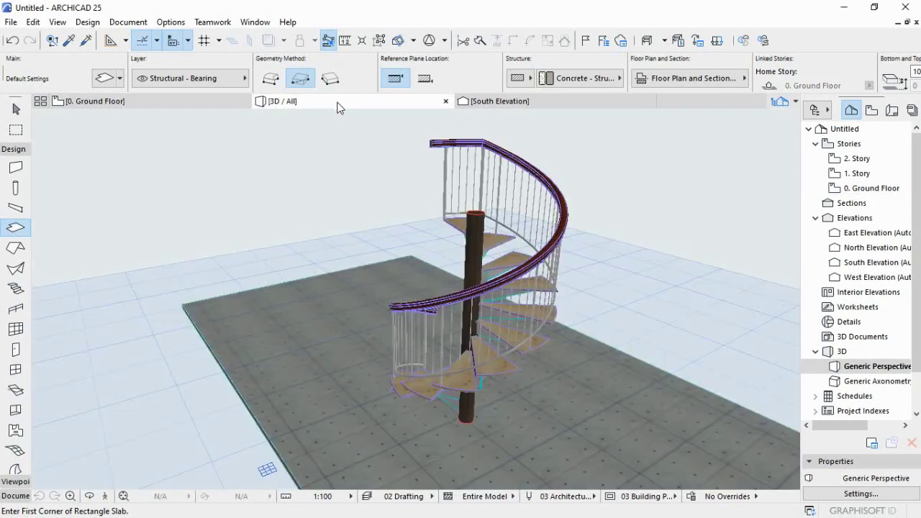
pyautogui.scroll(2, 500, 430)
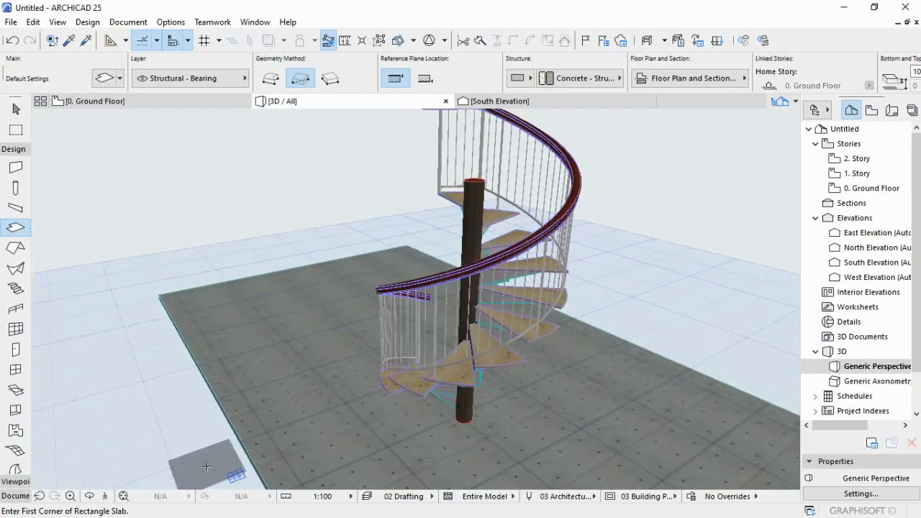
pyautogui.click(89, 495)
pyautogui.moveTo(329, 422); pyautogui.dragTo(300, 406)
pyautogui.scroll(3, 418, 302)
pyautogui.moveTo(403, 366); pyautogui.dragTo(427, 368)
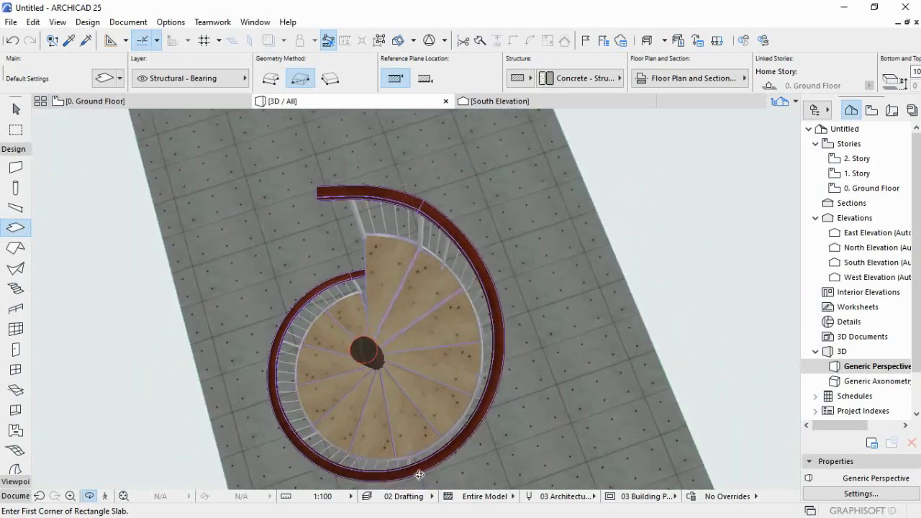
pyautogui.moveTo(418, 470); pyautogui.dragTo(376, 384)
pyautogui.scroll(3, 502, 271)
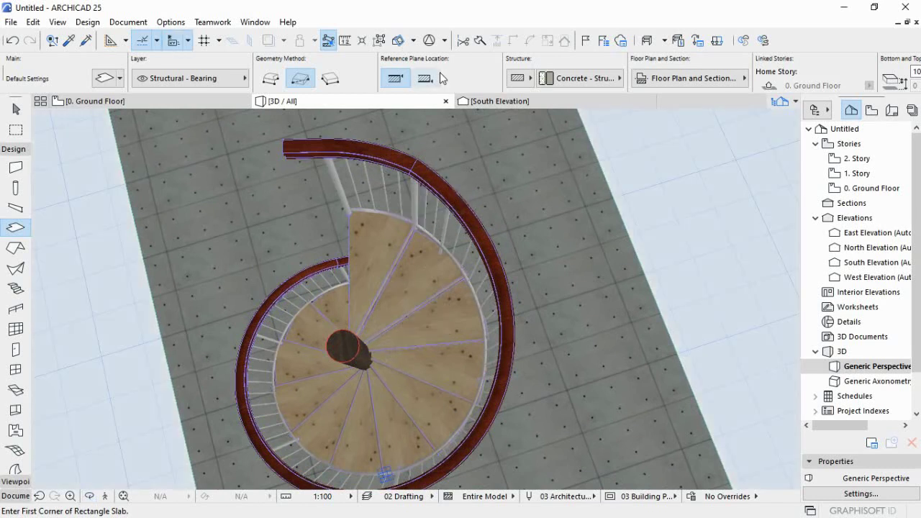
# - Render the current 3D view of the stair from above with PhotoRender Projection
pyautogui.click(139, 22)
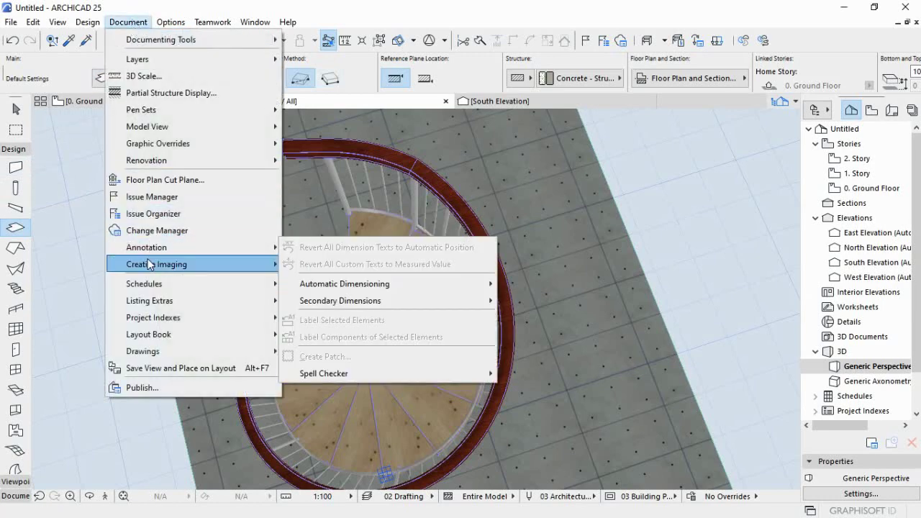
pyautogui.moveTo(165, 264)
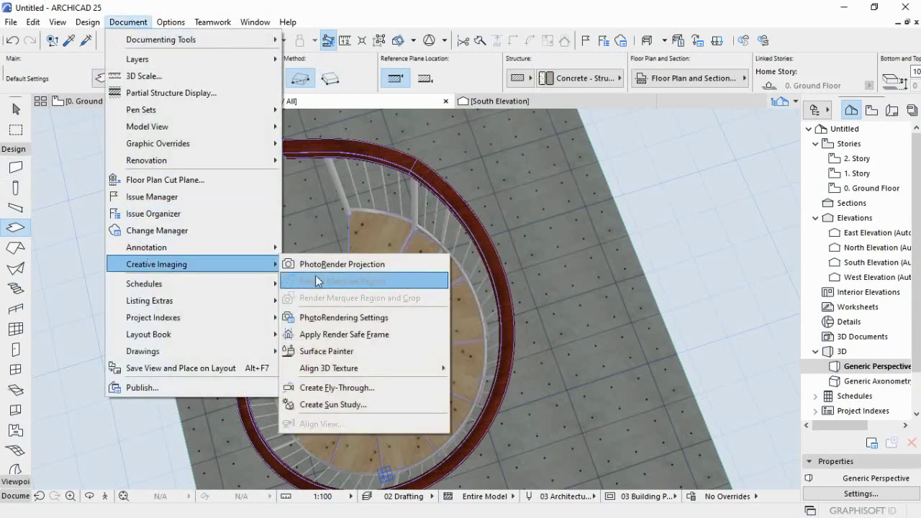
pyautogui.click(357, 265)
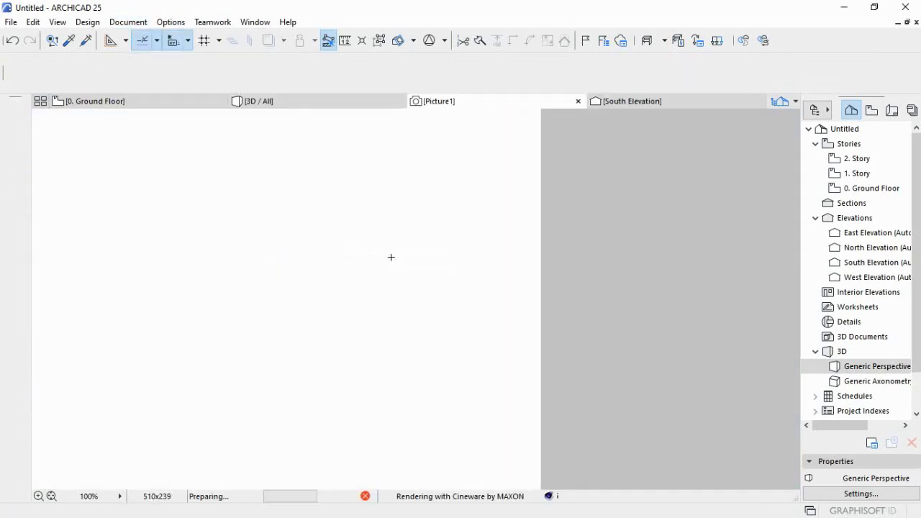